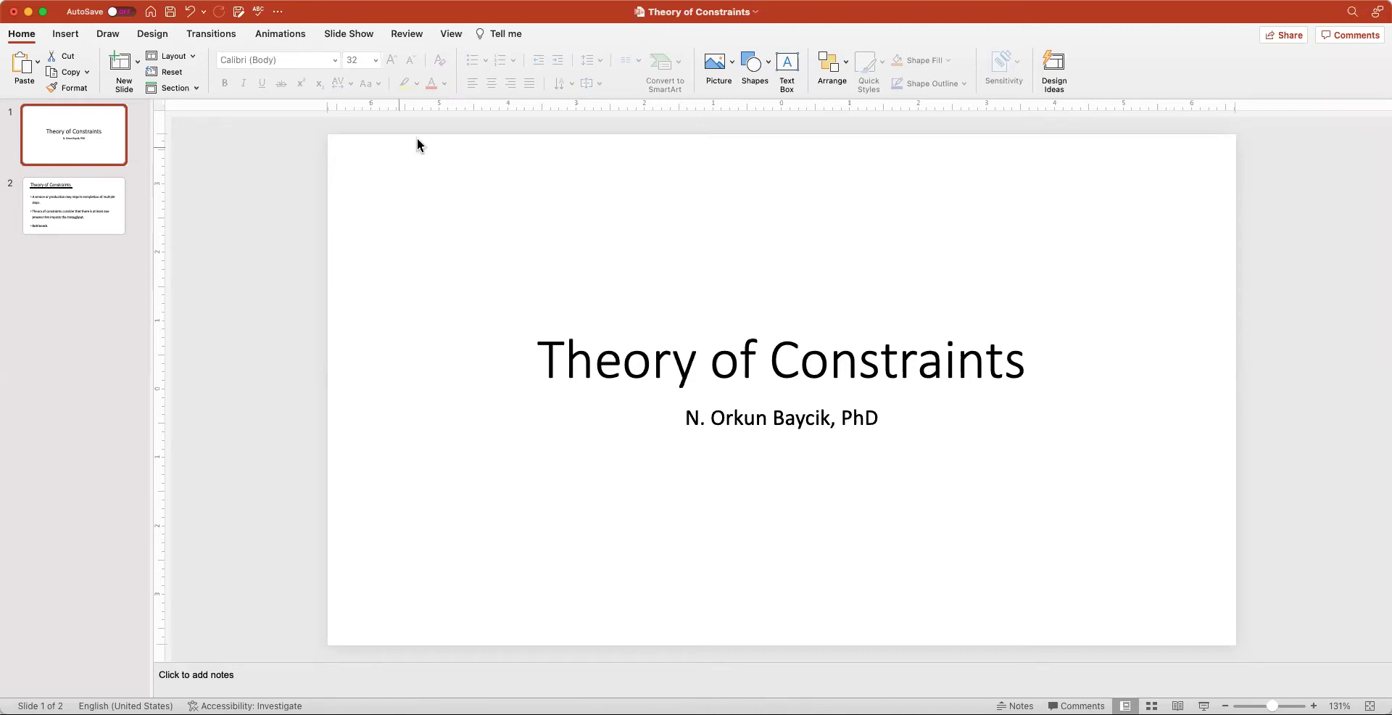
Display slide 2, 'Theory of Constraints', with its three bullets ending in Bottleneck
left_click(41, 214)
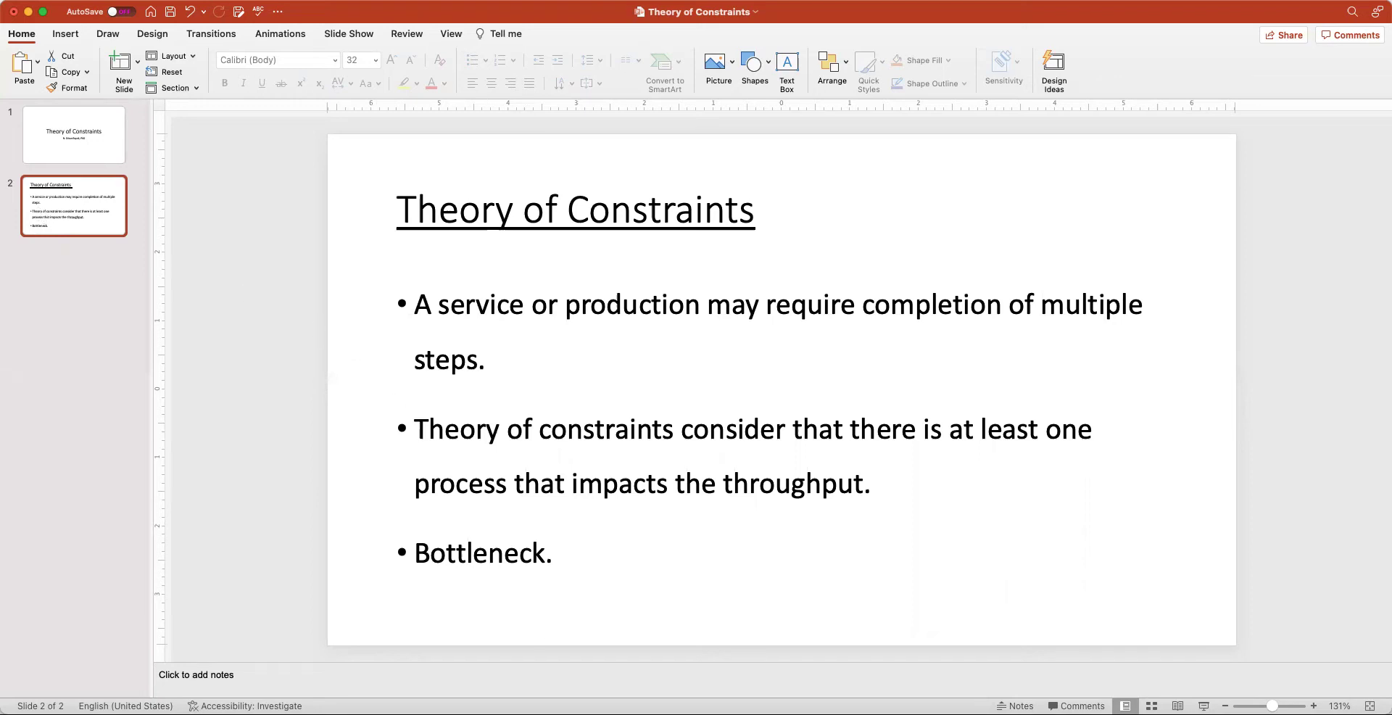
Switch to the car-wash Excel workbook and select the processing time label in A8
key("super+Tab")
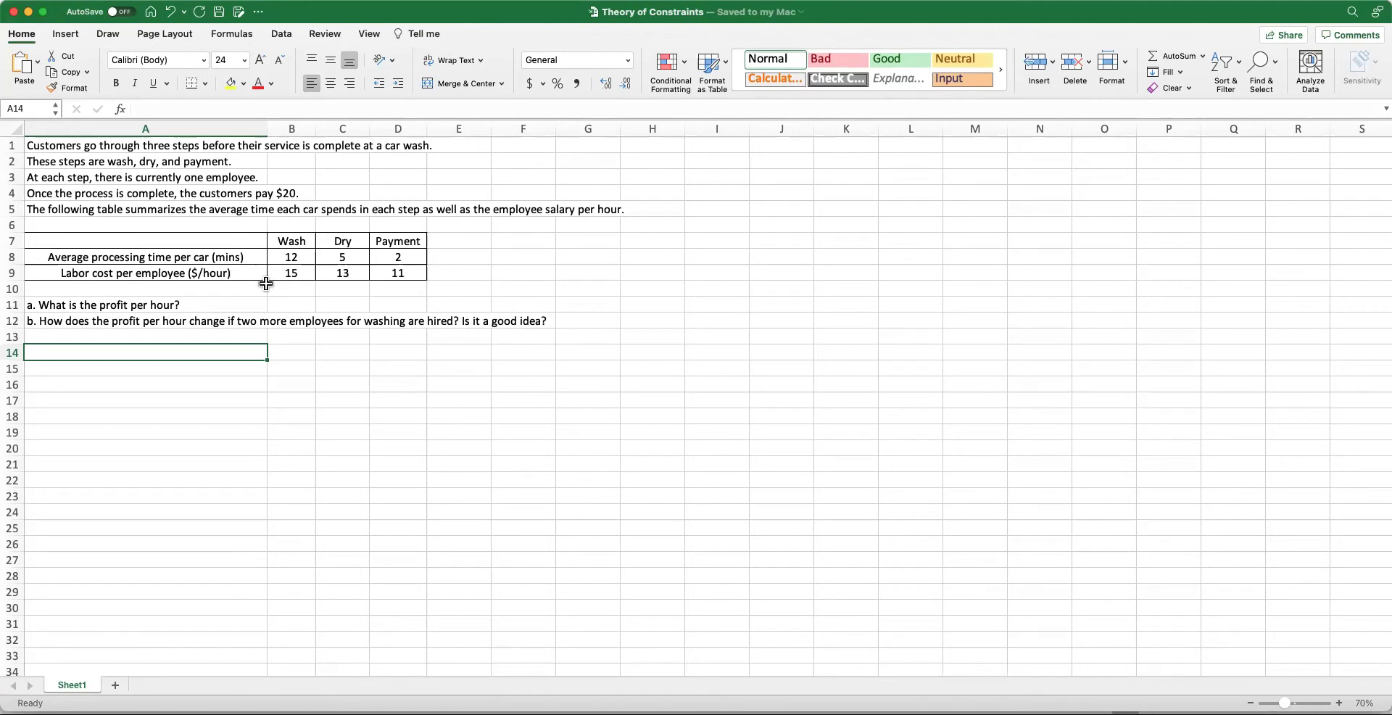
left_click(187, 258)
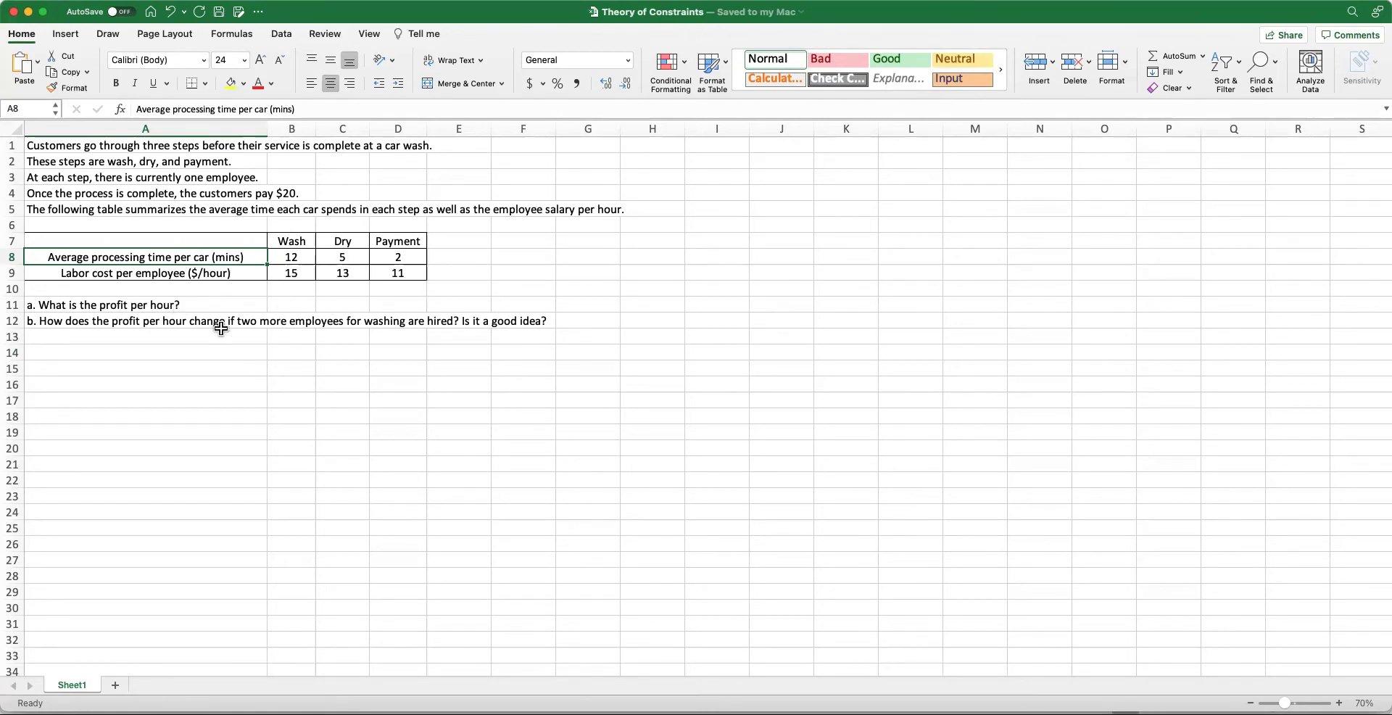
Enter 'a.' in A15 and 'Revenue/car =' with the value 20 in row 16
left_click(151, 366)
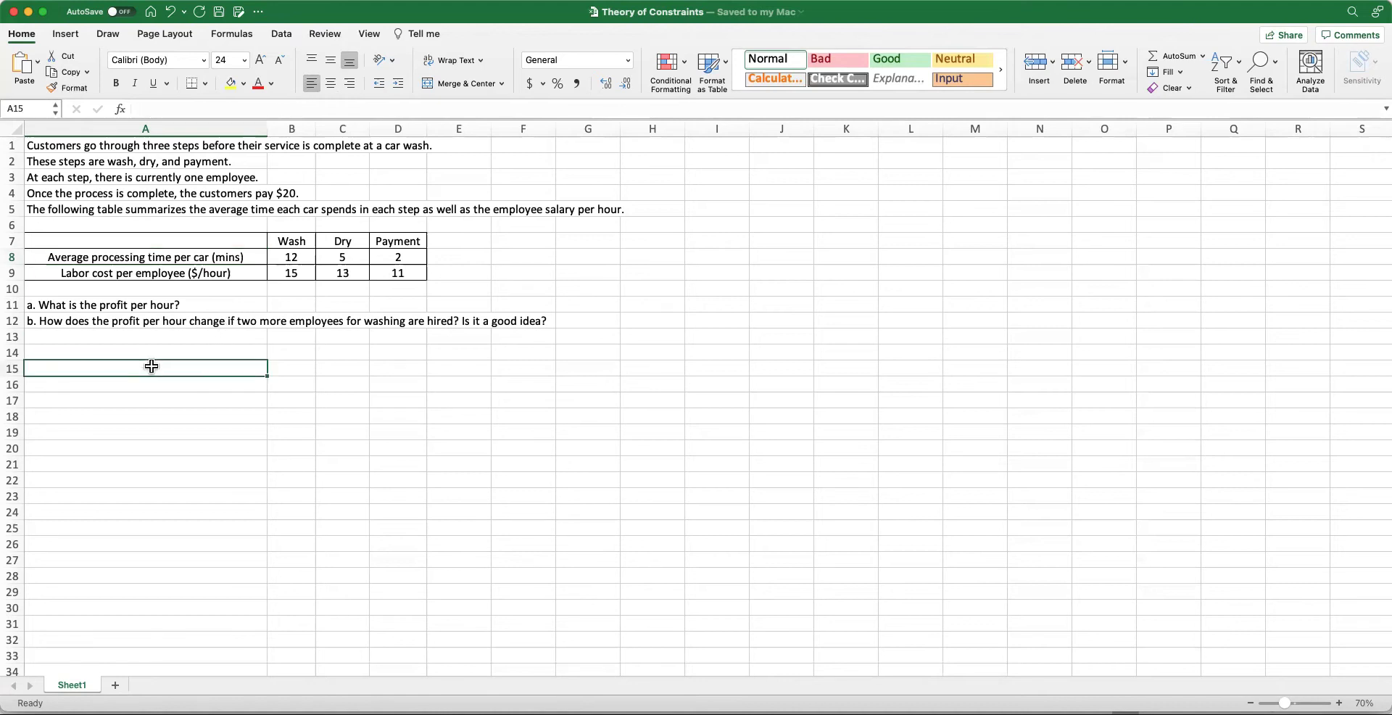
type("a.")
key("Return")
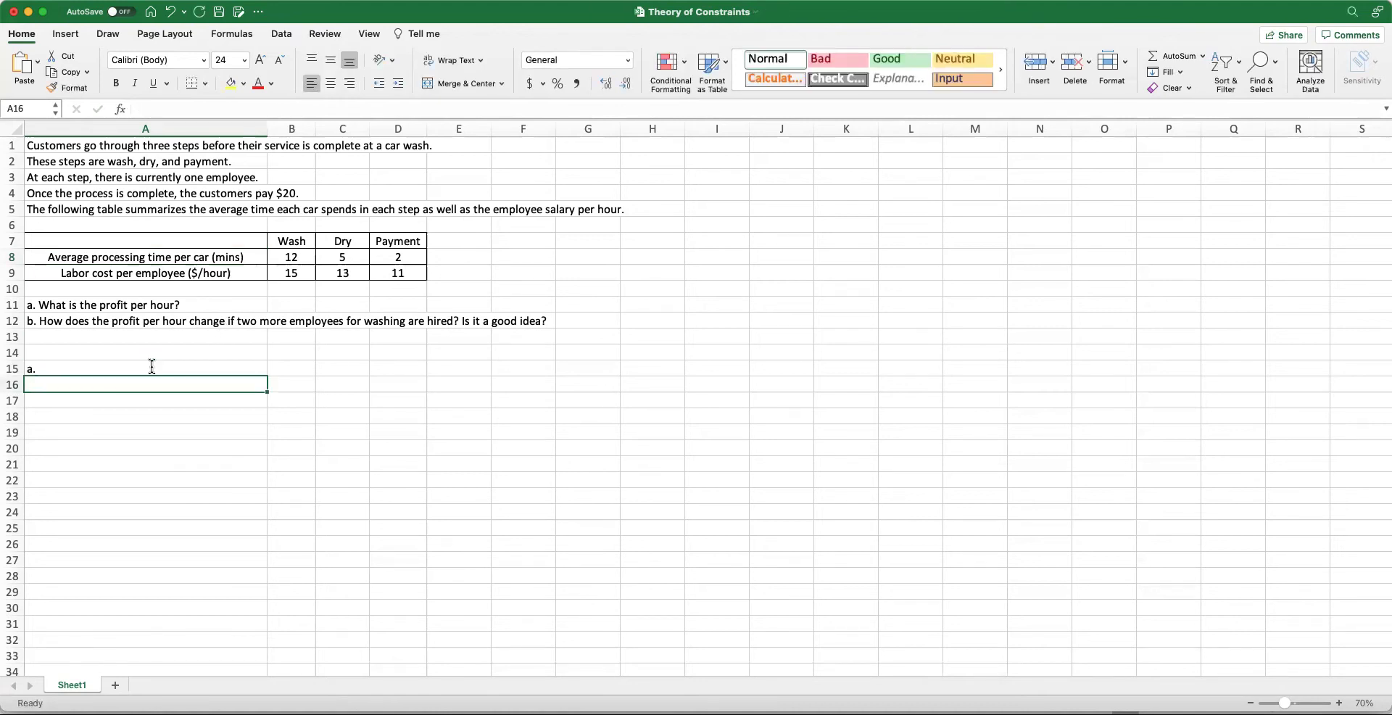
type("Revenue")
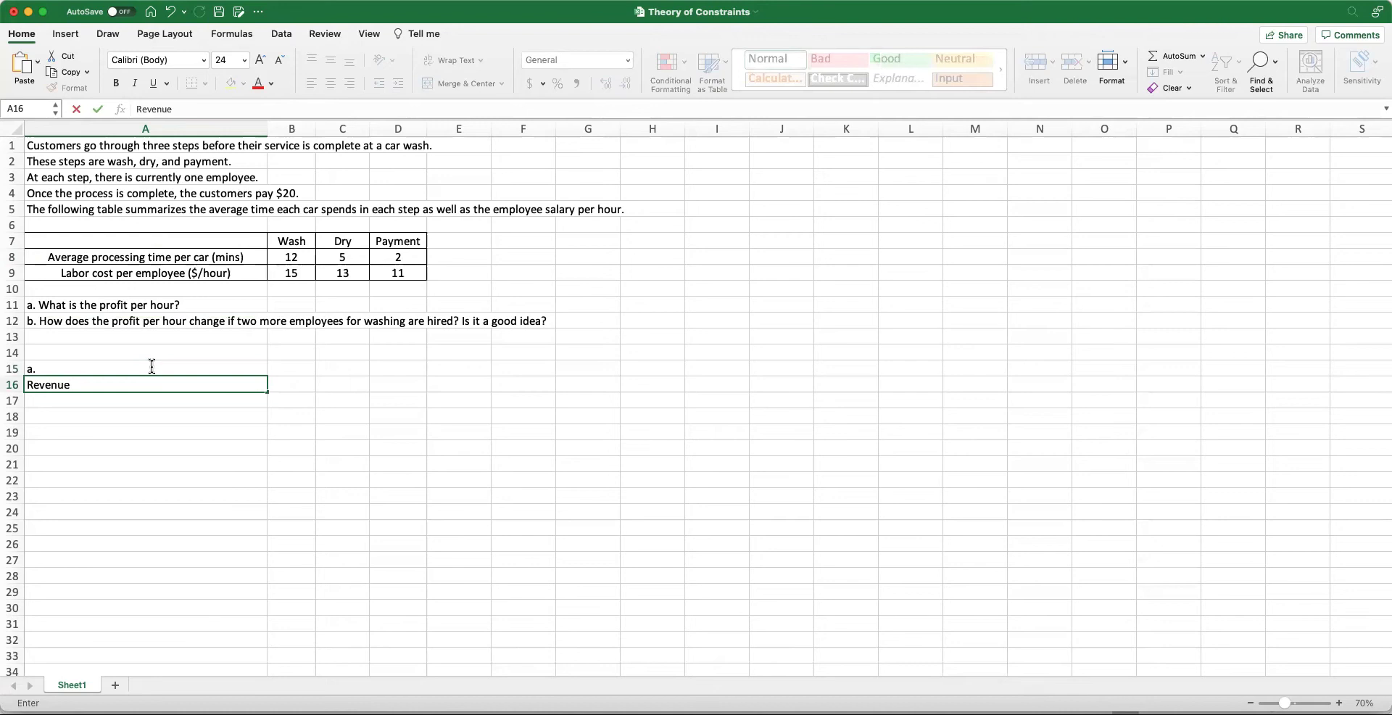
type("/car =")
key("Tab")
type("20")
key("Return")
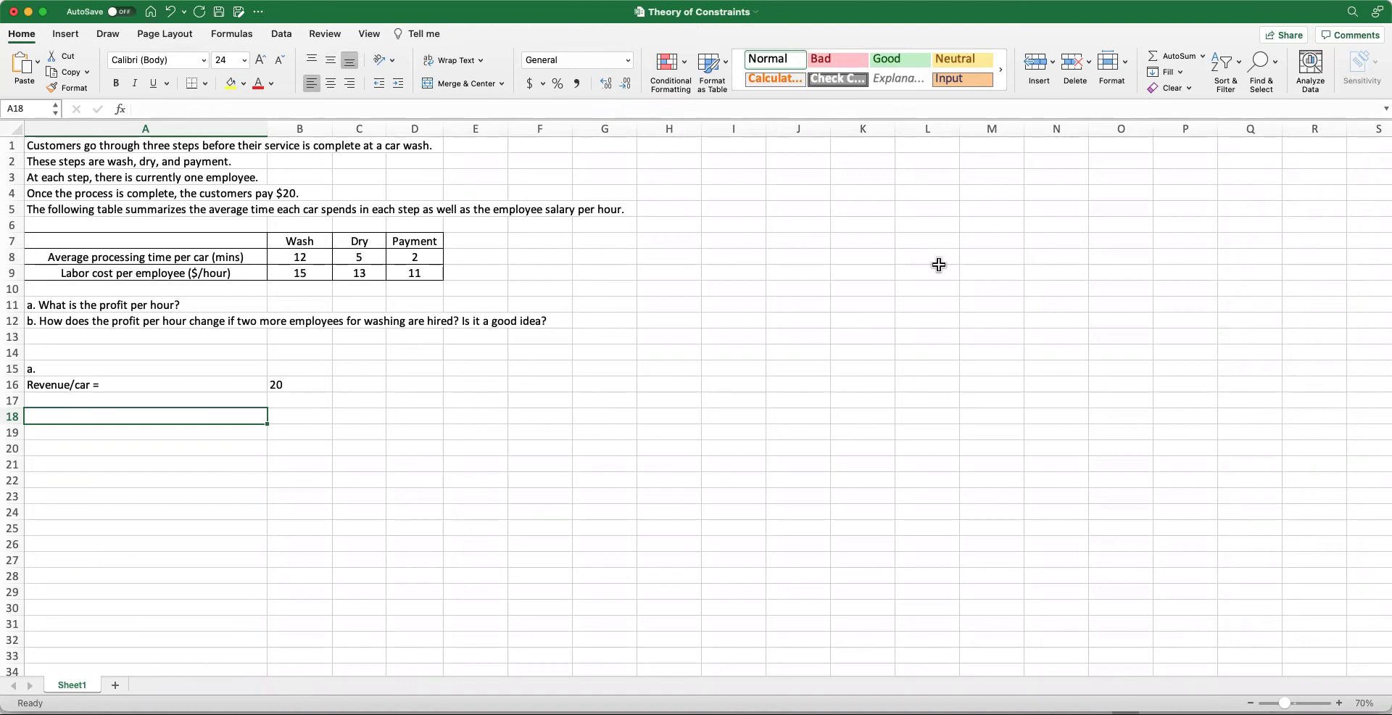
Copy the step table A7:D9 and paste it at A18
left_click_drag(236, 236, 397, 276)
key("super+c")
left_click(103, 415)
key("super+v")
Insert a row 20 labelled 'Effective capacity per employee (cars/hour)'
left_click(76, 445)
right_click(15, 451)
left_click(220, 490)
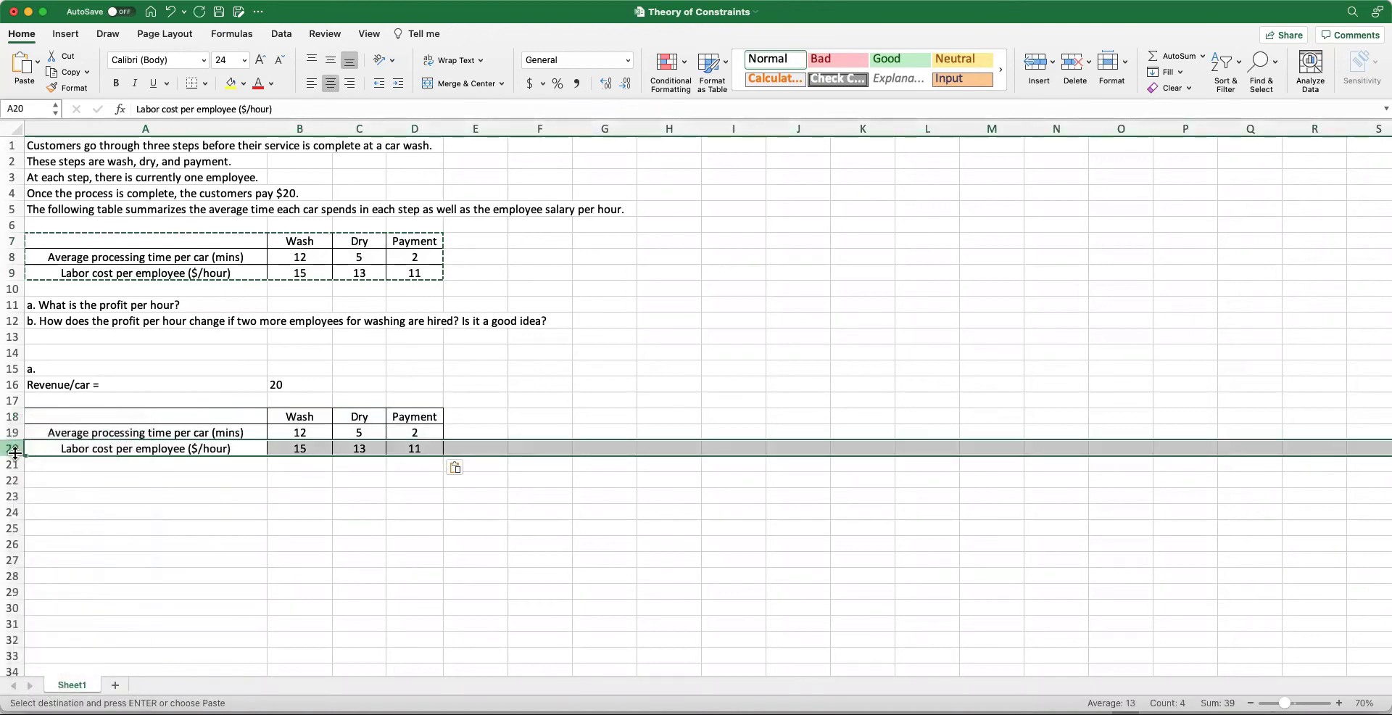
right_click(13, 450)
left_click(42, 499)
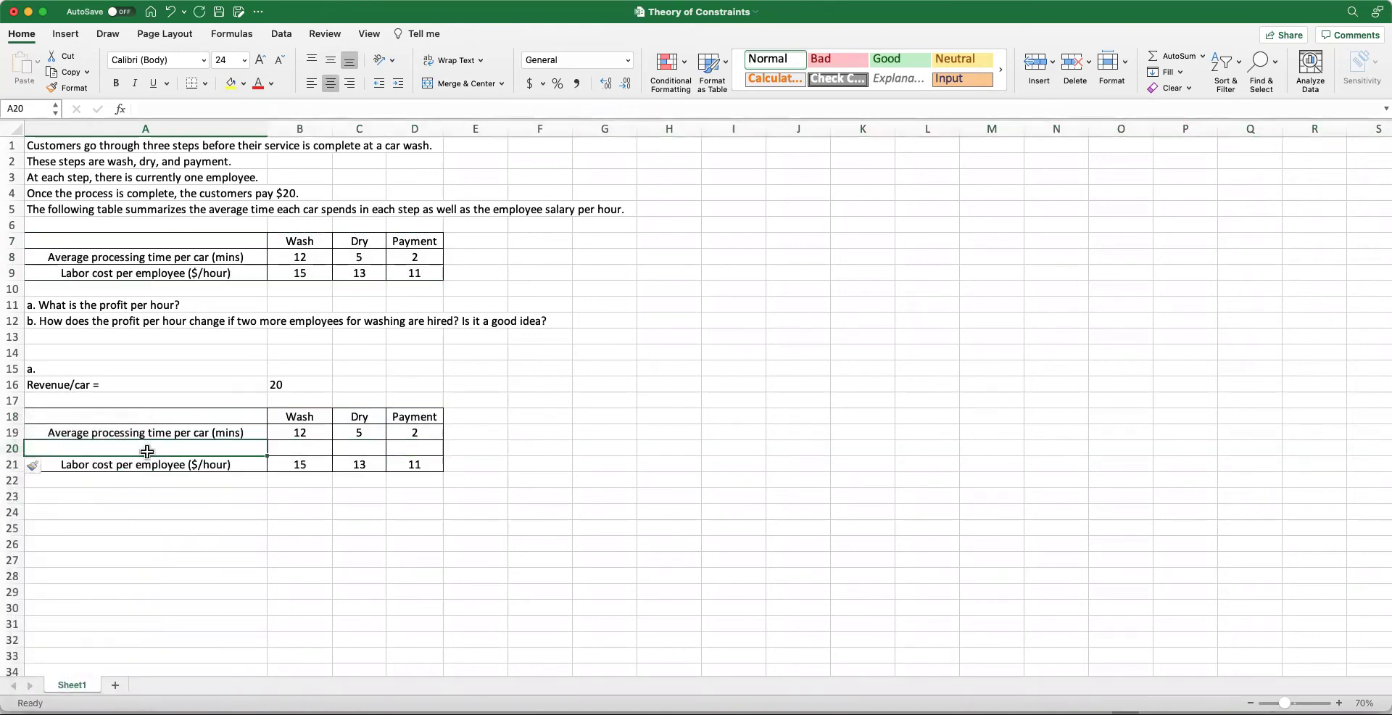
type("ffective")
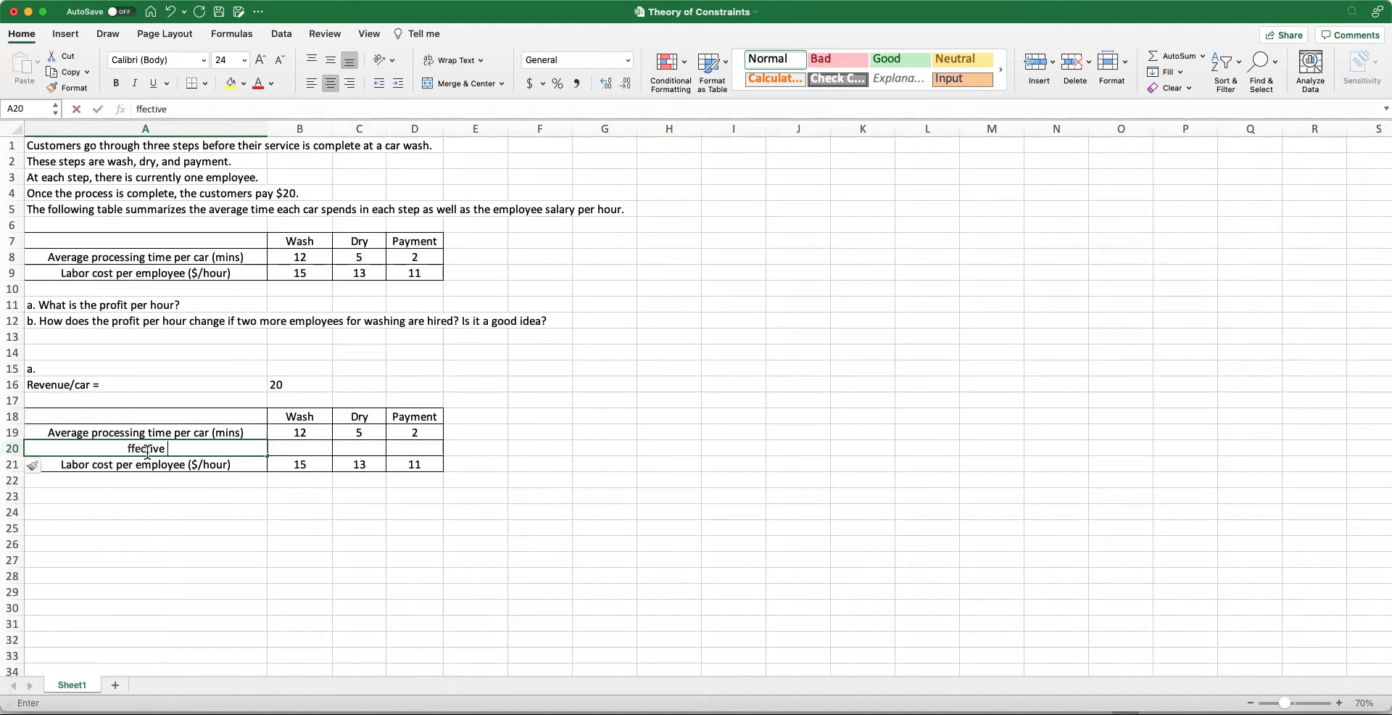
left_click(126, 449)
type("E")
left_click(192, 448)
type("capacity")
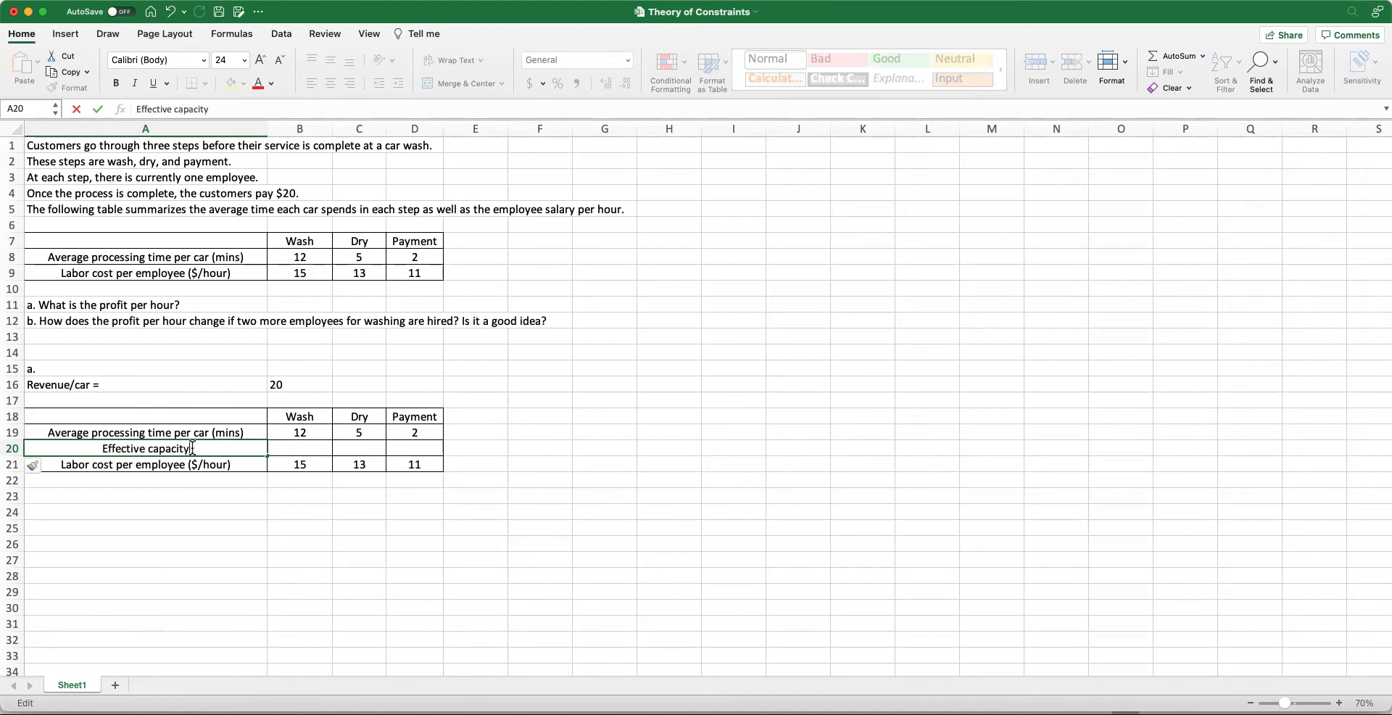
type(" per employee (car")
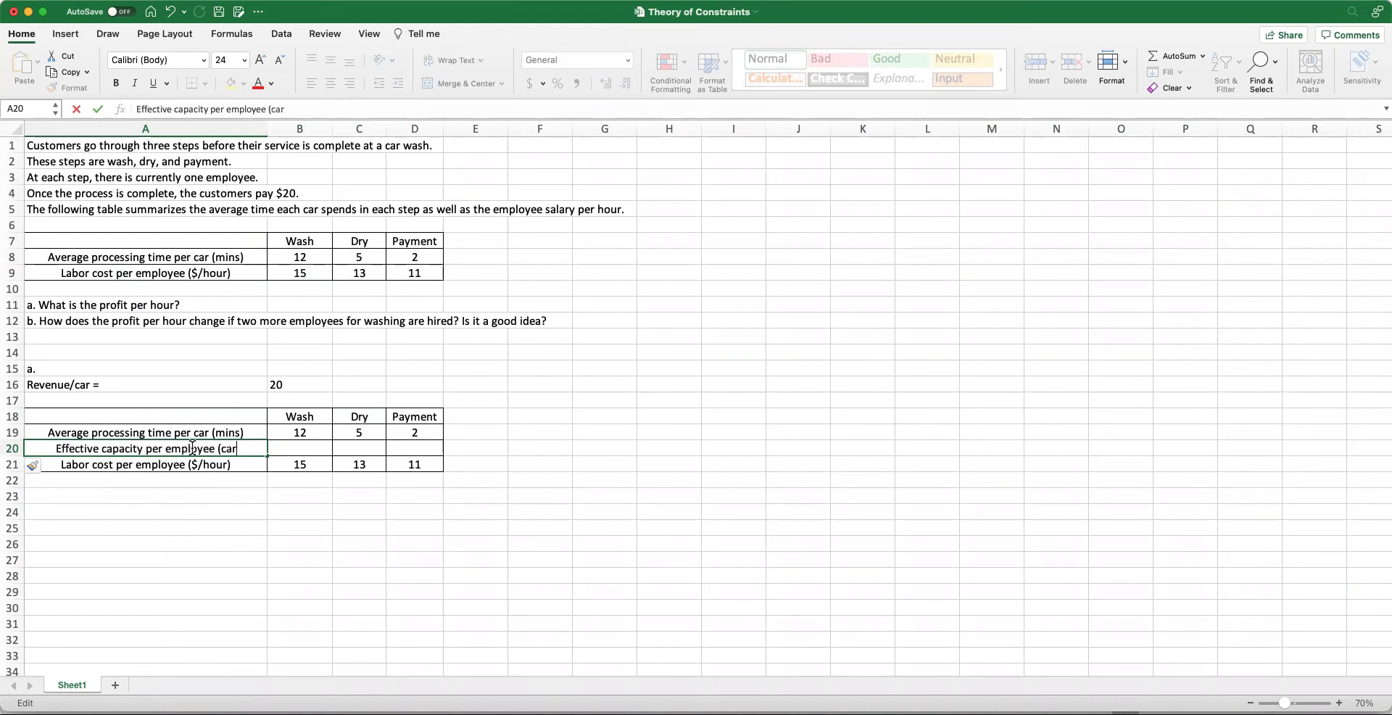
type("s/hour)")
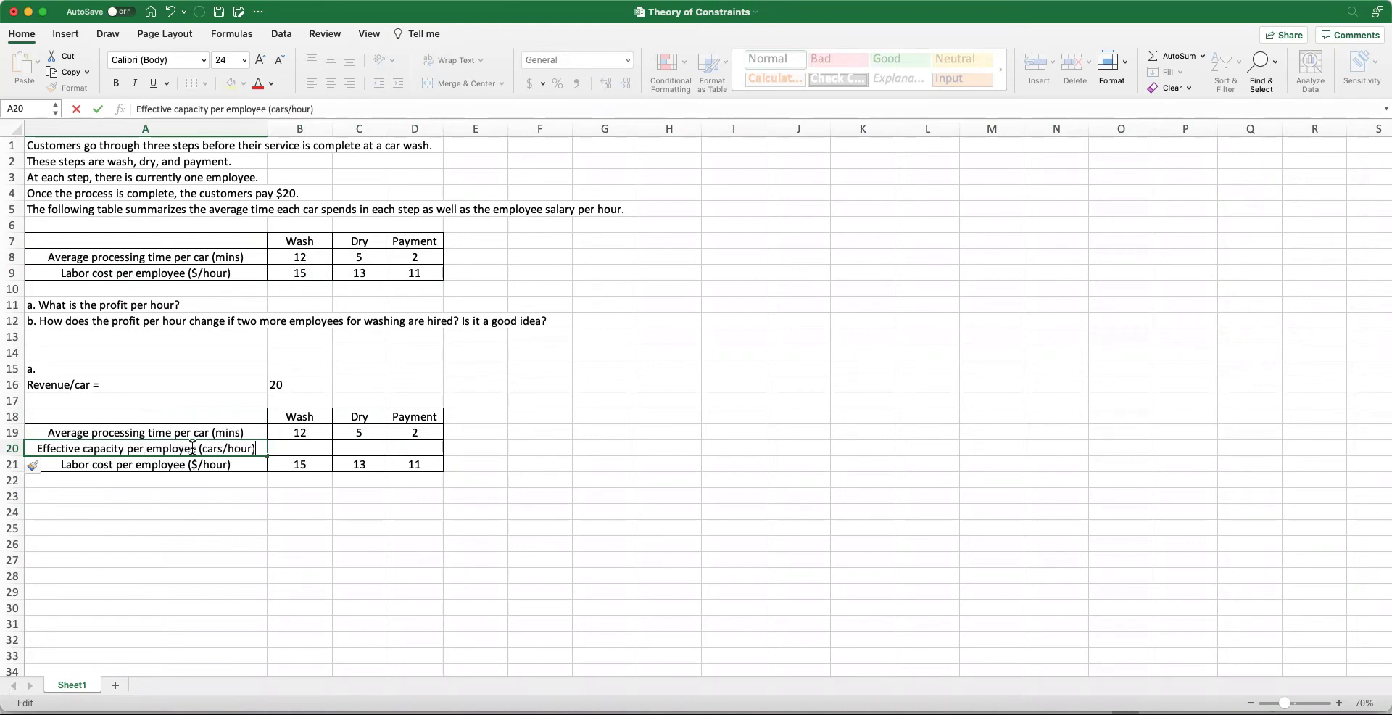
key("Return")
key("Return")
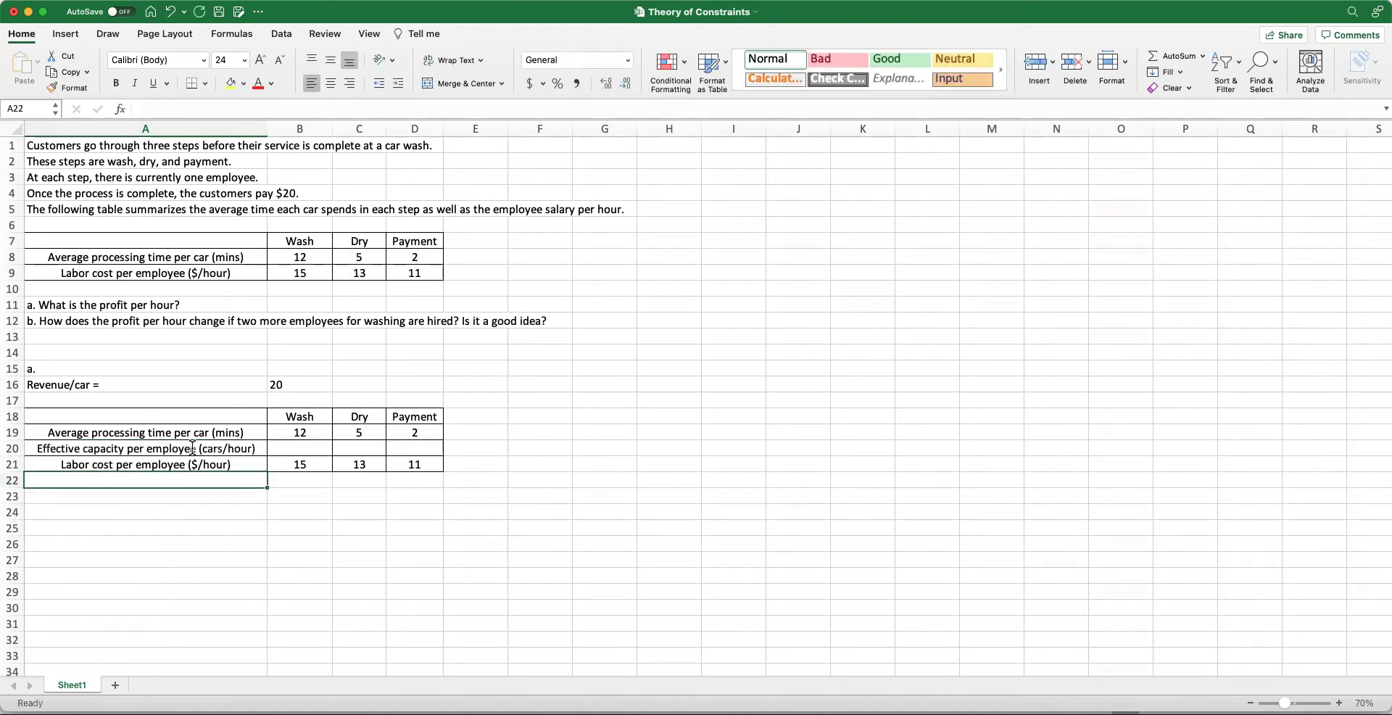
Add a centered 'Number of Employees' row with 1 employee for each step
type("Number of E")
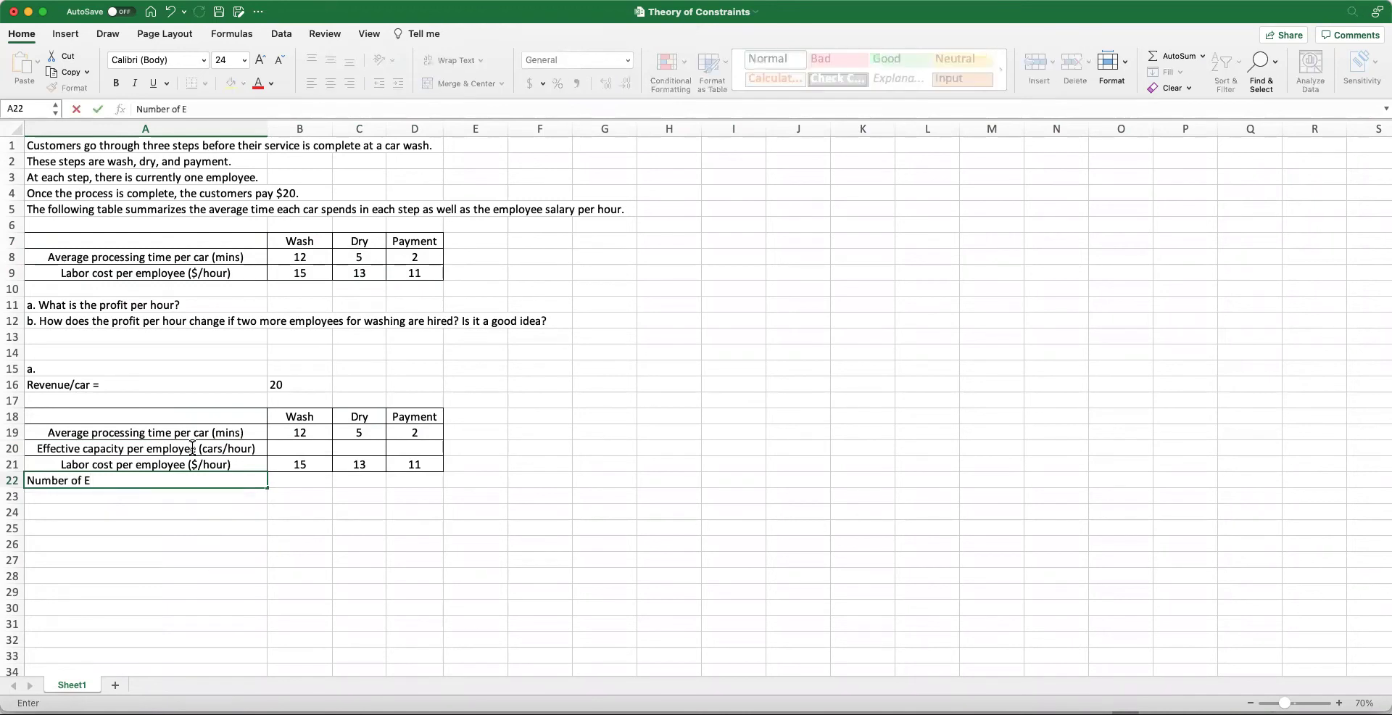
type("mployees")
key("Return")
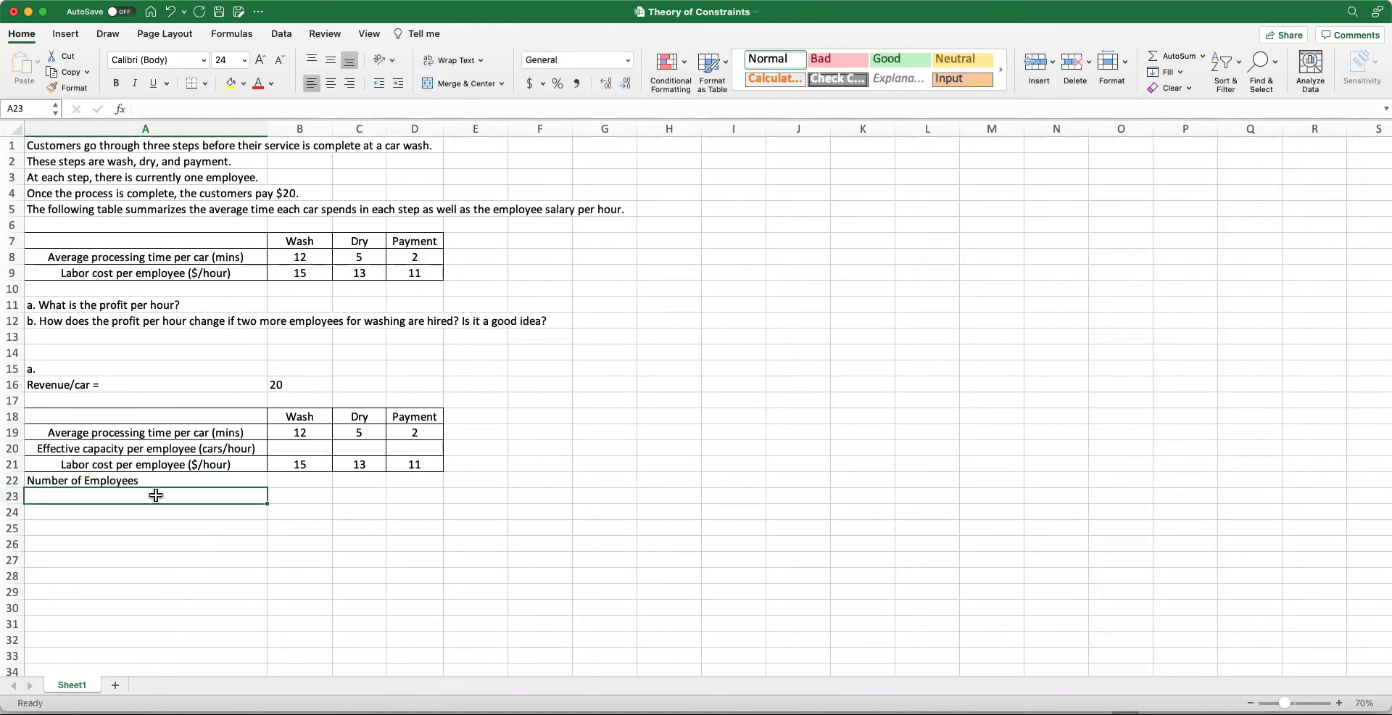
left_click_drag(142, 481, 428, 481)
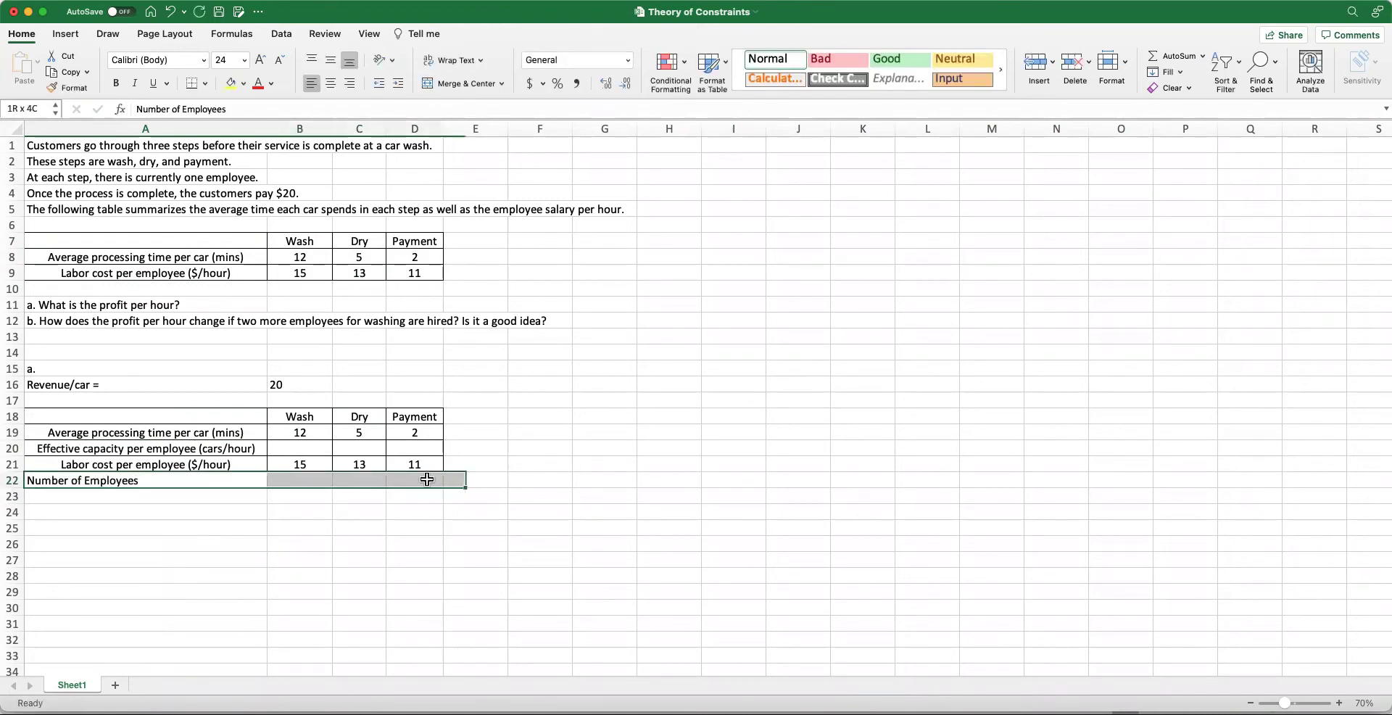
left_click(335, 81)
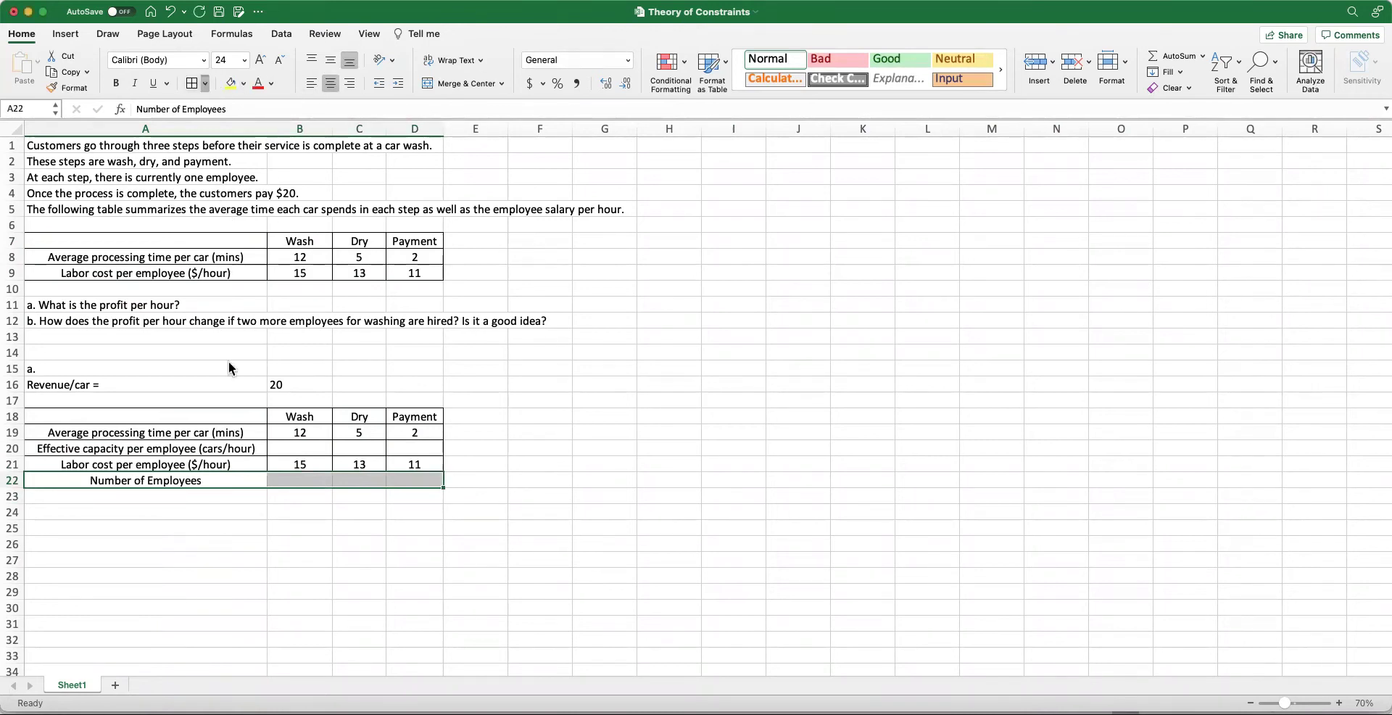
left_click(307, 478)
type("1")
key("Tab")
type("1")
key("Tab")
type("1")
key("Return")
key("Up")
key("Up")
key("Up")
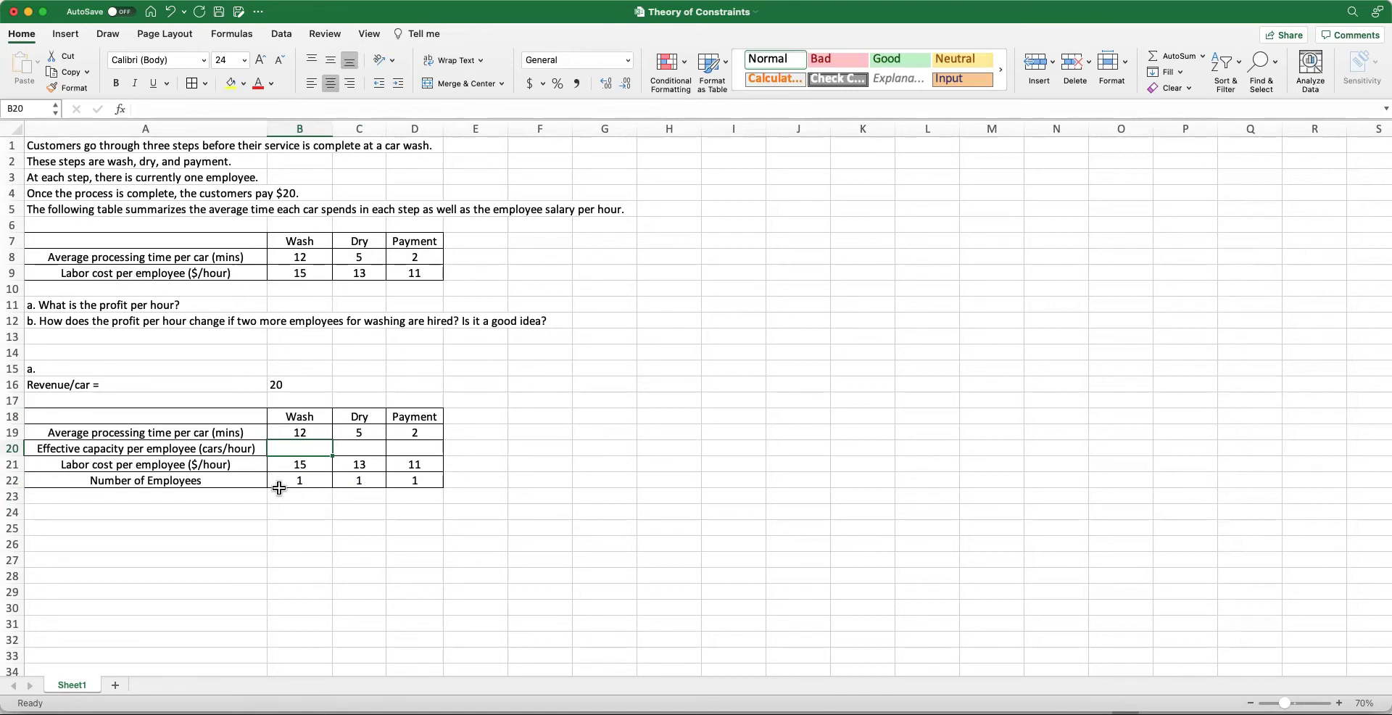
Enter =(60/B19)*B22 in B20 and fill it across to D20, giving 5, 12 and 30
type("=(")
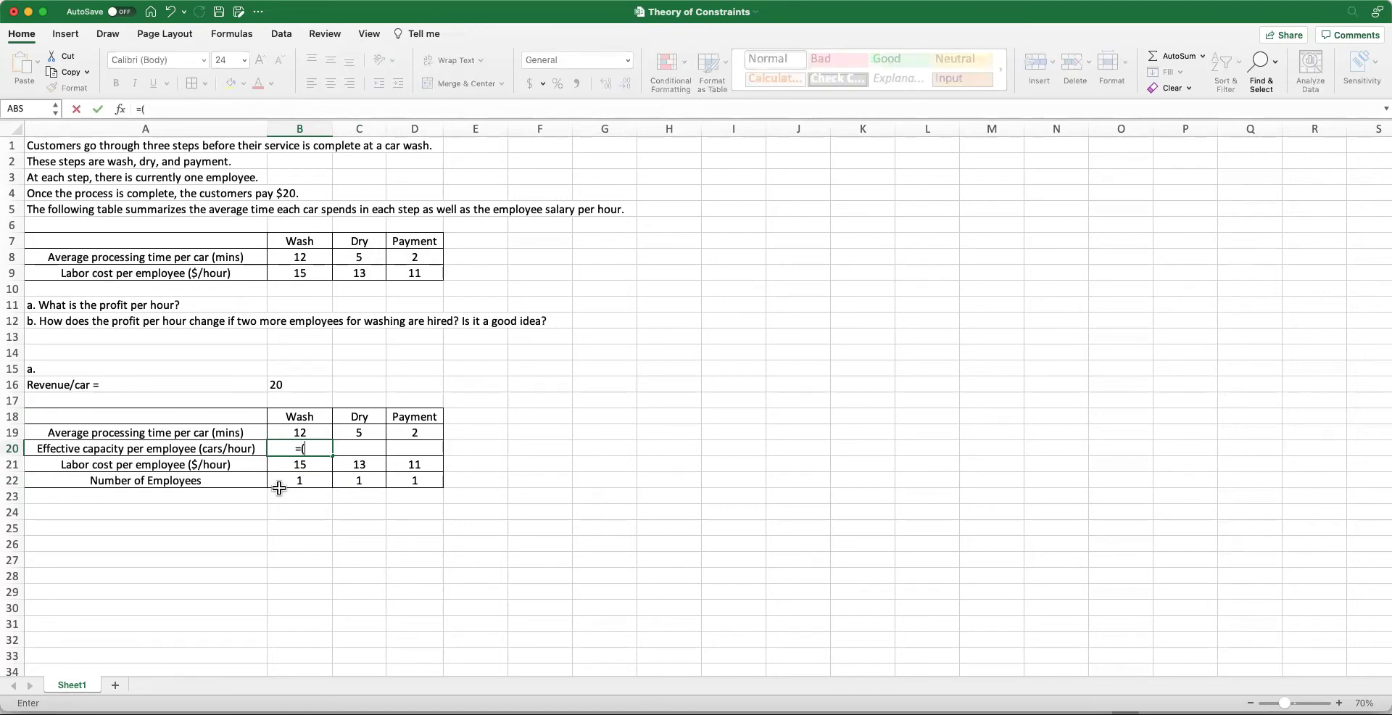
type("60/")
left_click(299, 432)
type(")")
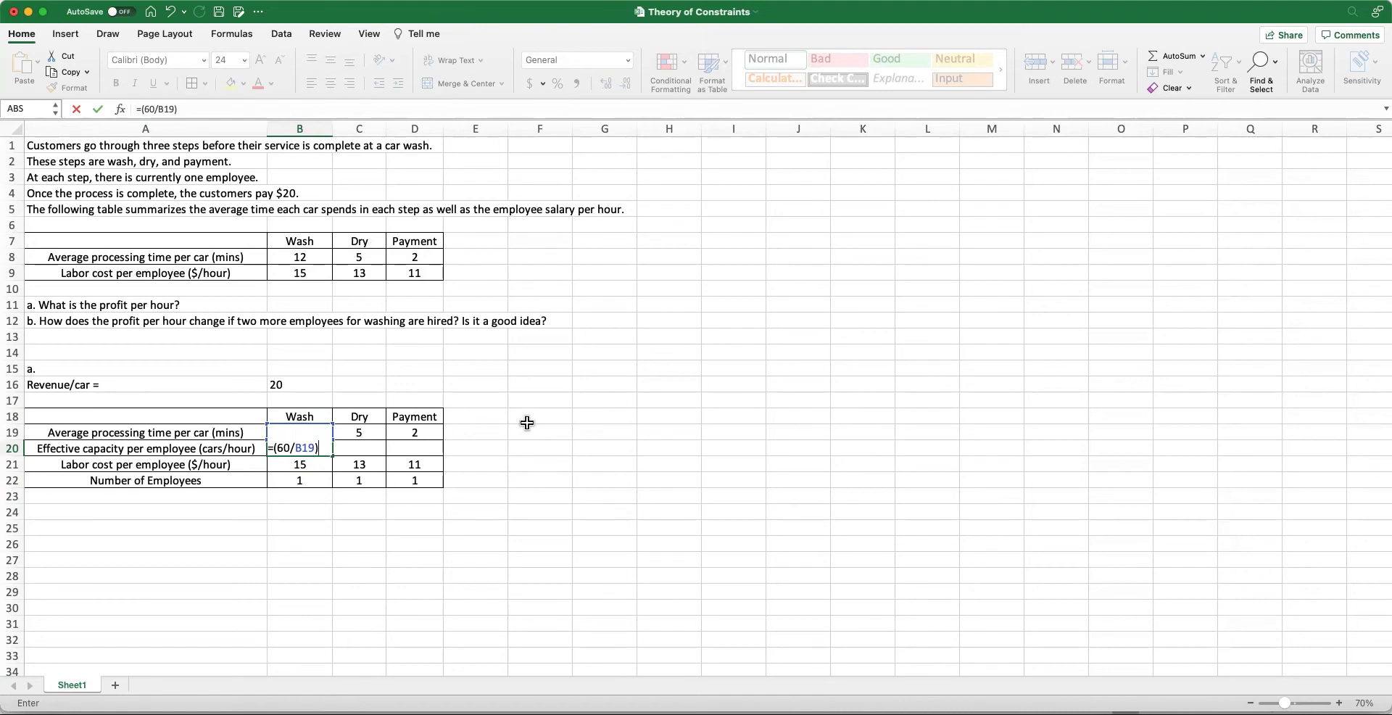
type("*")
left_click(303, 480)
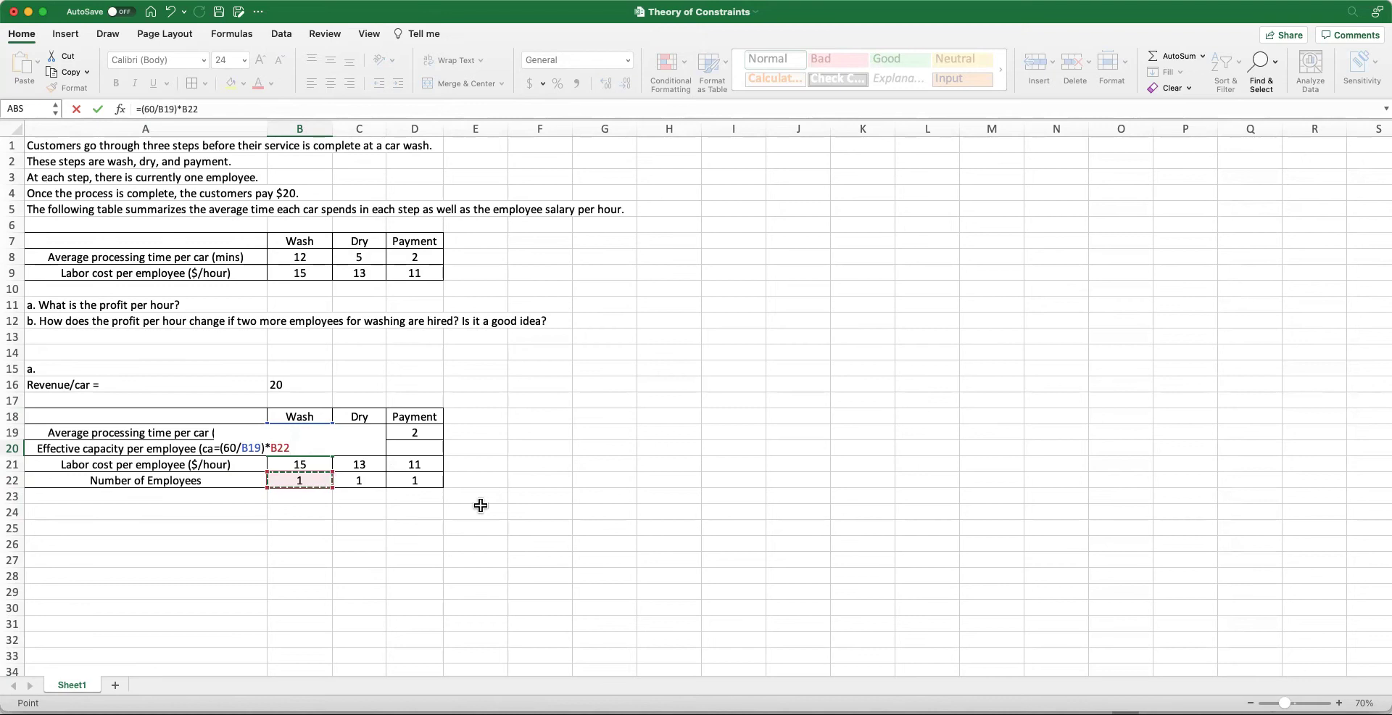
key("Return")
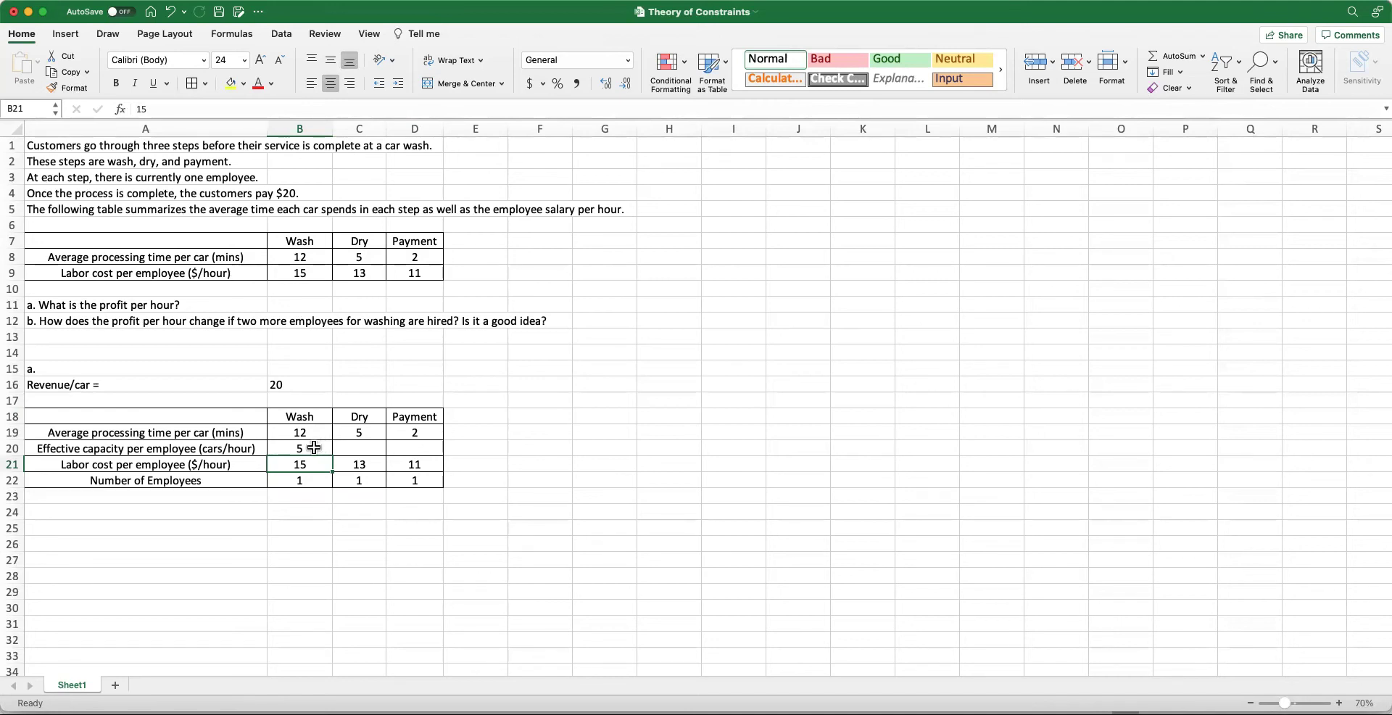
left_click(310, 447)
left_click_drag(332, 456, 421, 449)
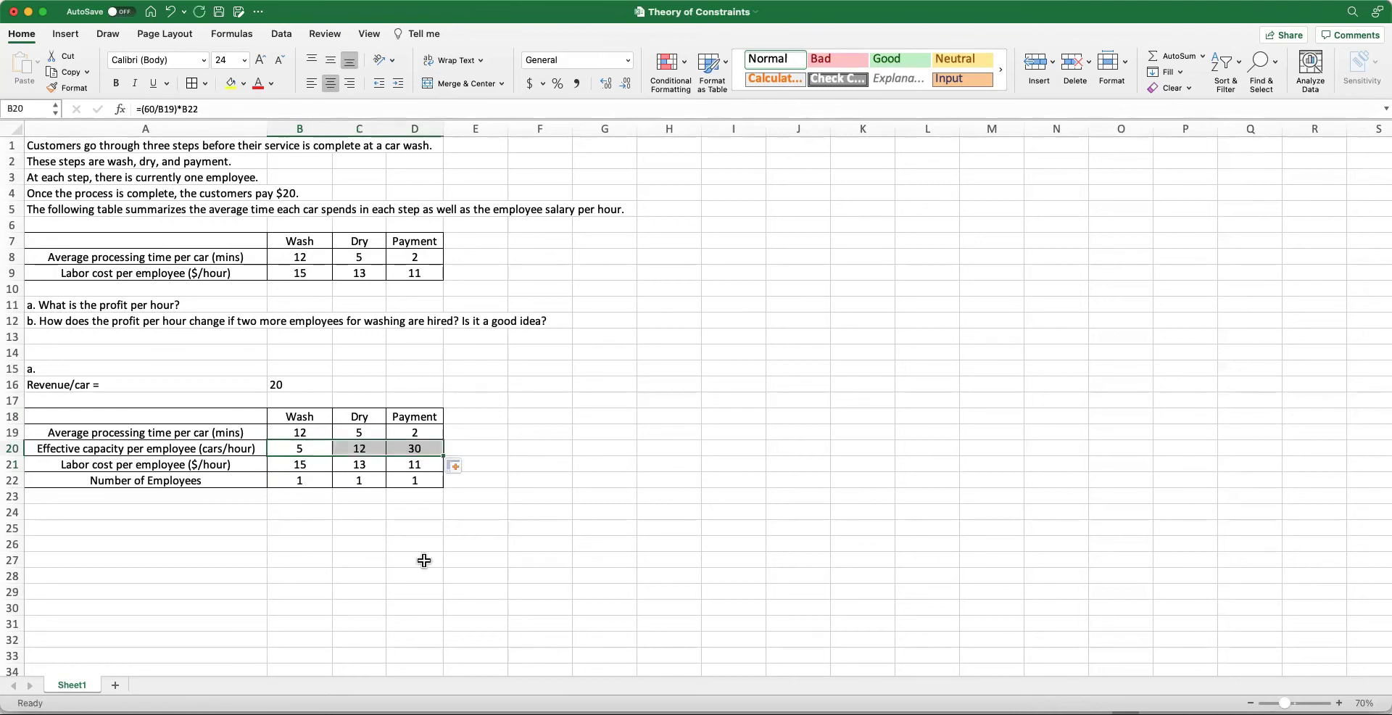
Fill B20:D20 yellow and enter 'The current bottleneck =' with =MIN(B20:D20) in row 24
left_click(231, 83)
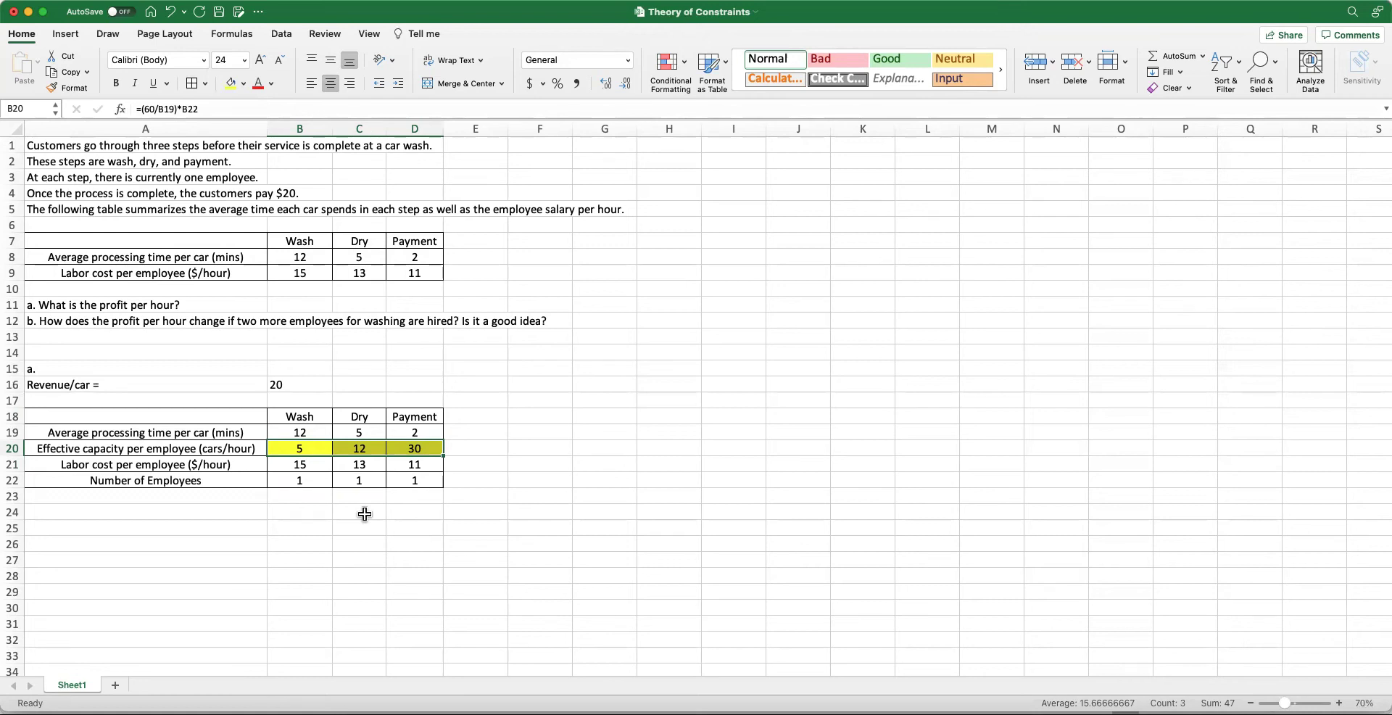
left_click(156, 517)
type("The current bottle")
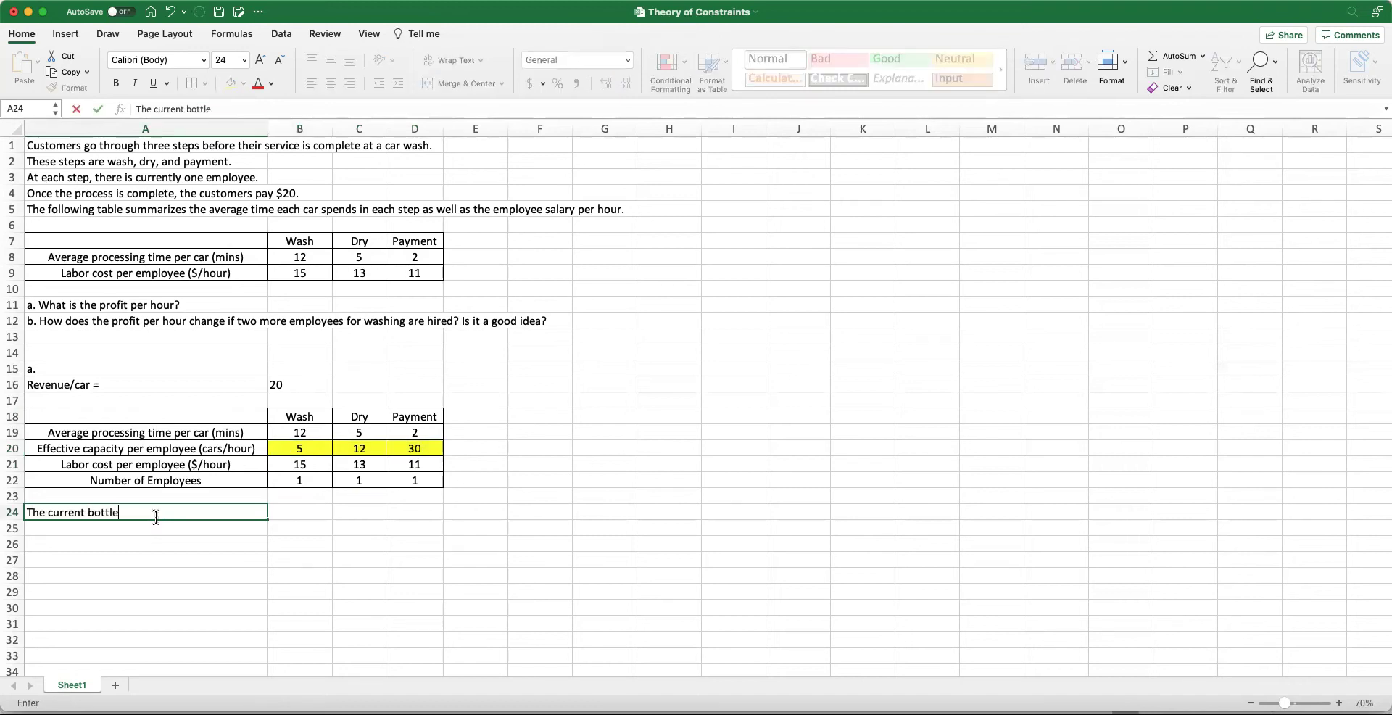
type("neck =")
key("Tab")
type("=min(")
left_click_drag(308, 448, 405, 448)
type(")")
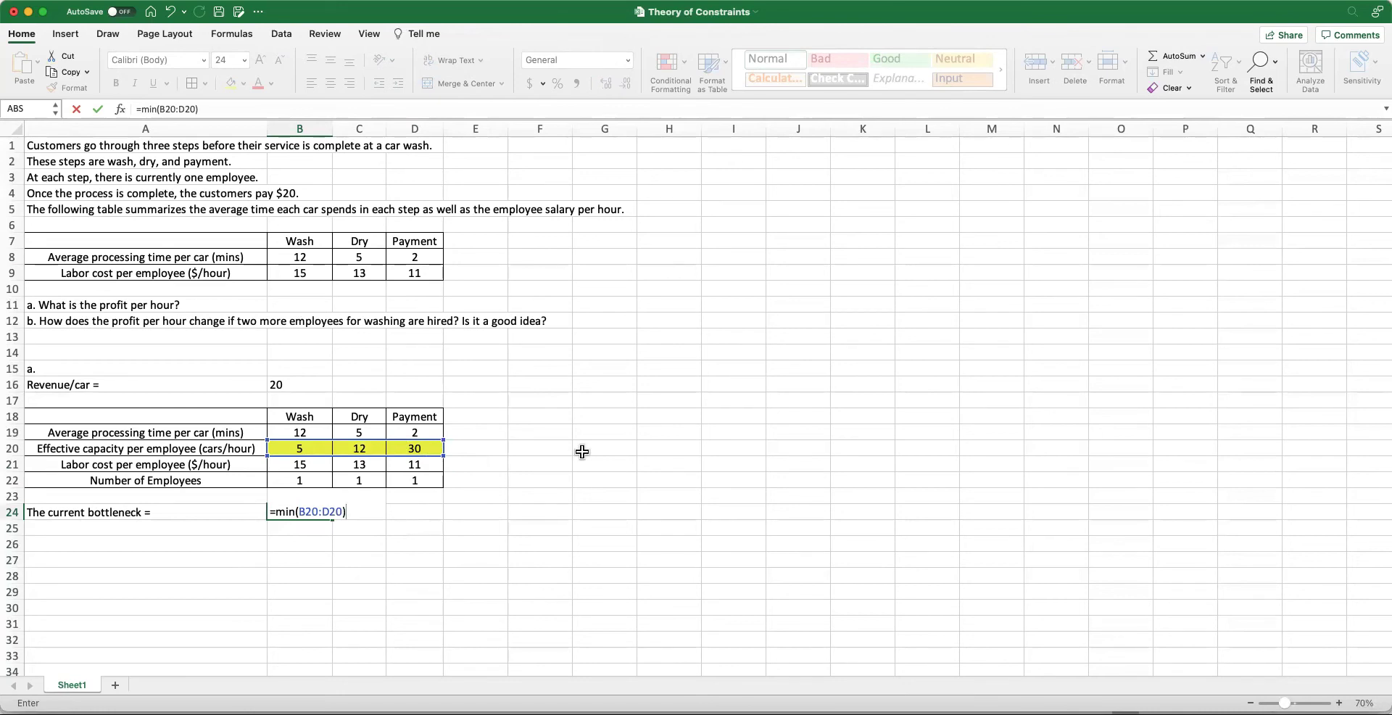
key("Return")
Name the bottleneck Wash in C24 by referencing the step heading in B18
key("Up")
key("Right")
type("=")
left_click(318, 411)
key("Return")
left_click(300, 514)
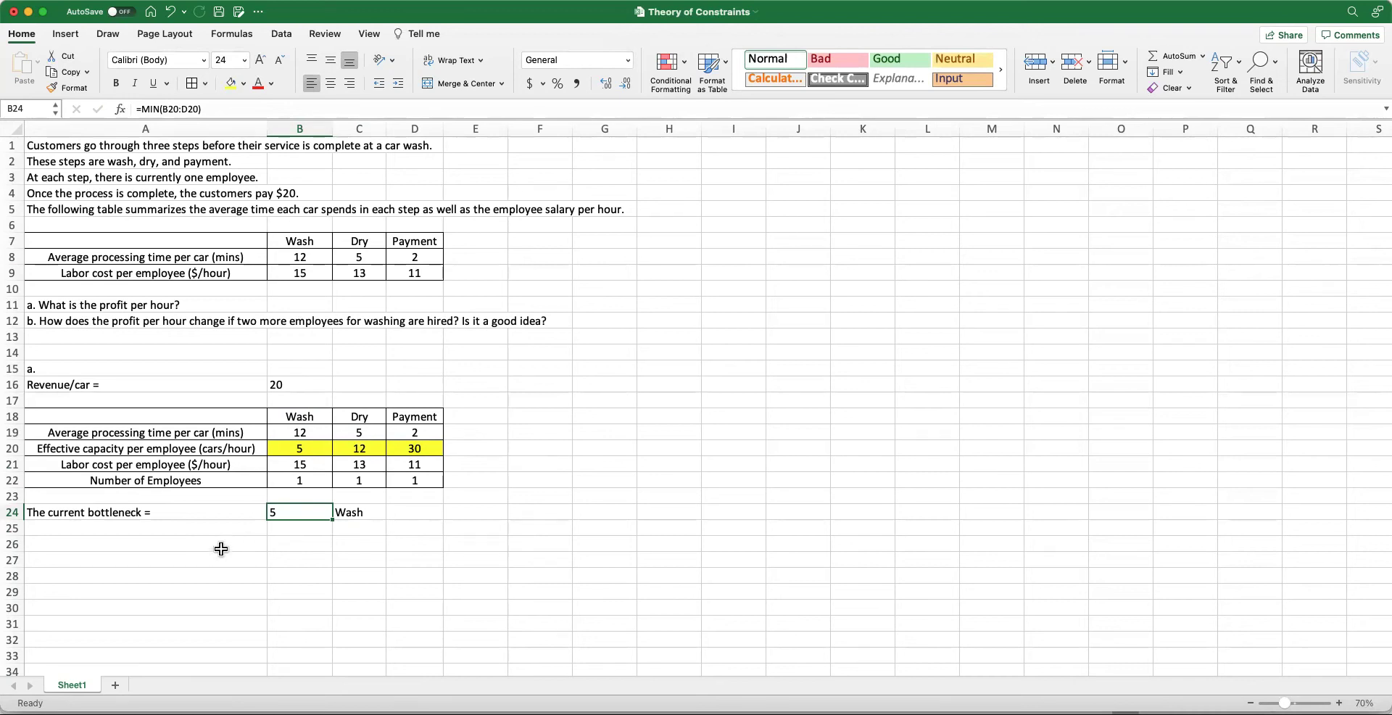
Type the labels 'Revenue =', 'Cost =' and 'Profit =' into B26, B27 and B28
left_click(216, 548)
key("Tab")
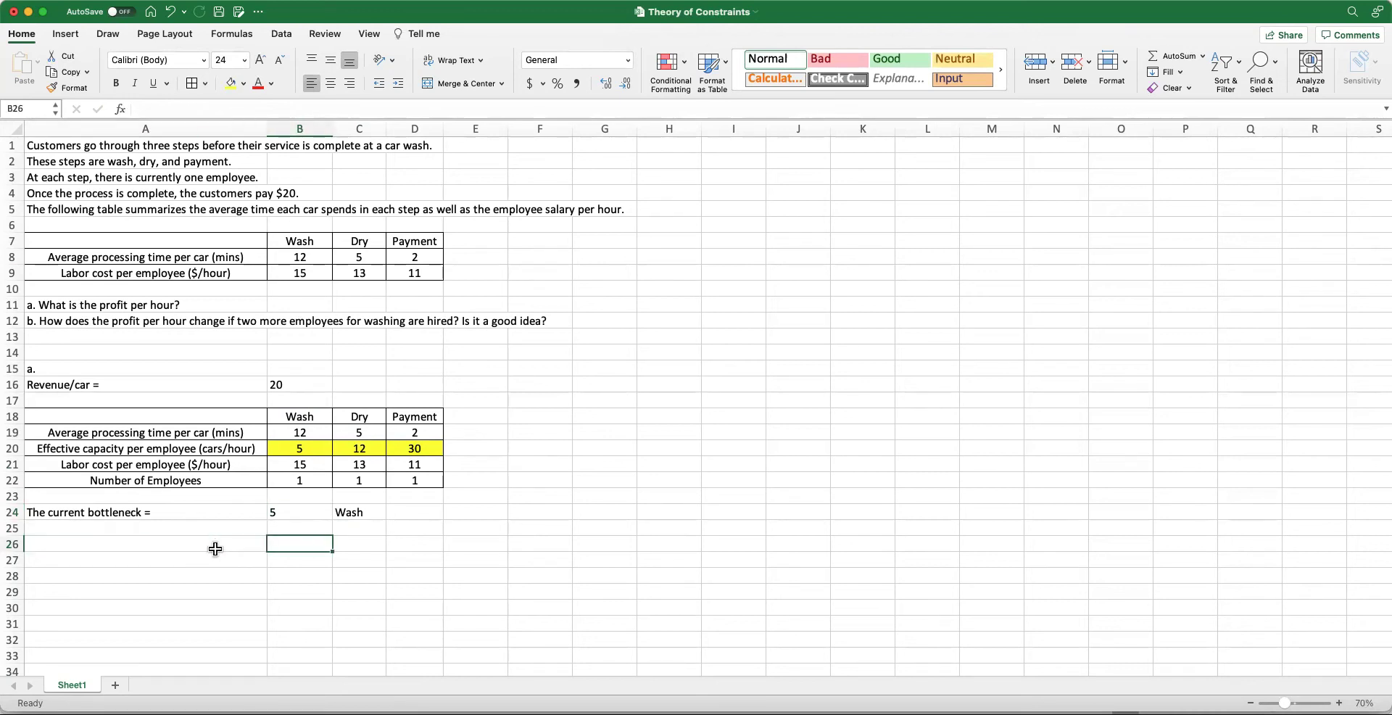
type("Revenue =")
key("Return")
type("Cost")
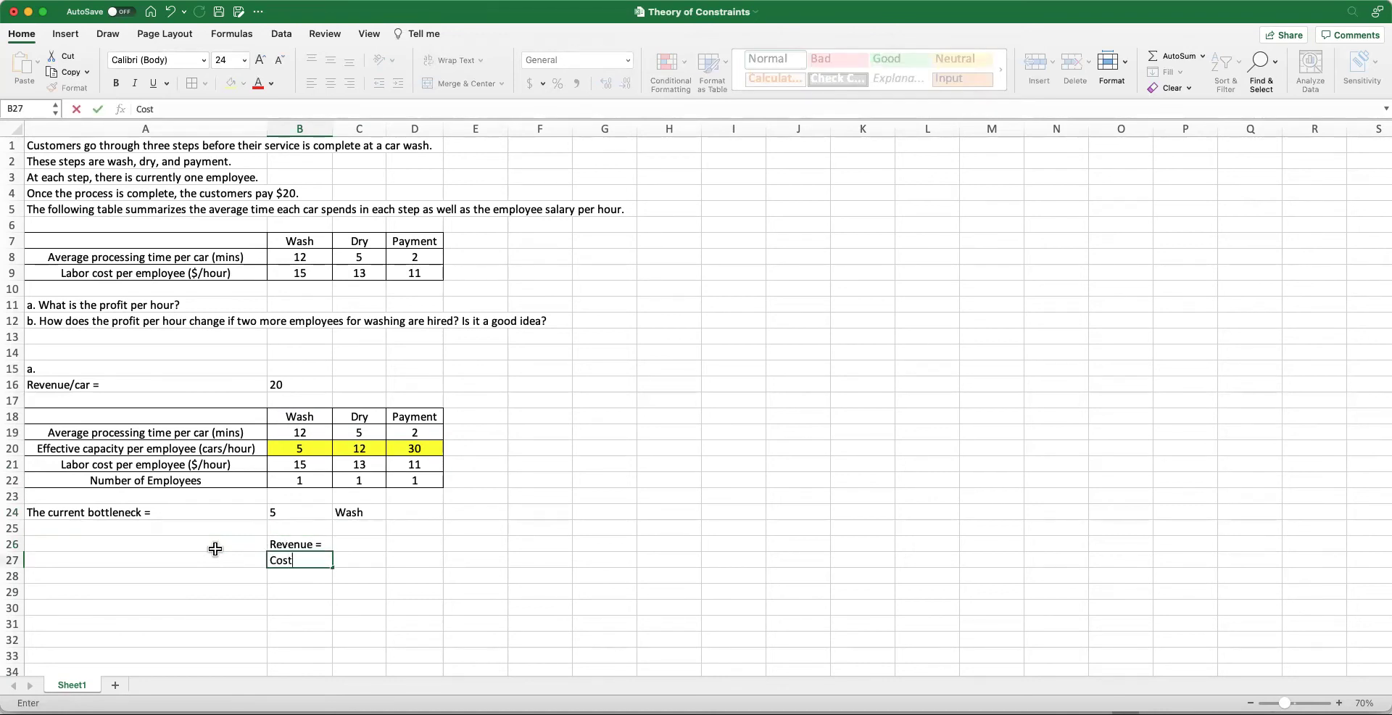
type("t=")
key("Return")
type("Profit =")
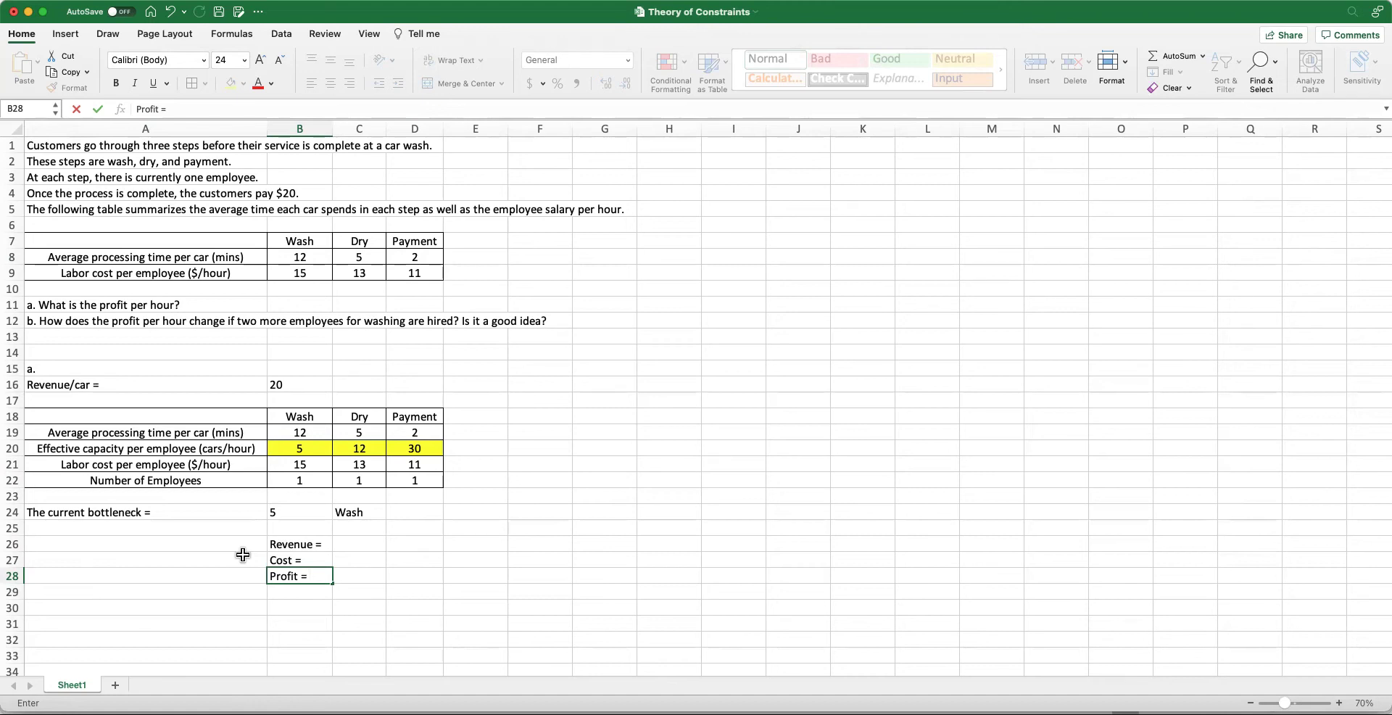
Compute revenue in C26 as =B16*B24, giving 100
left_click(366, 543)
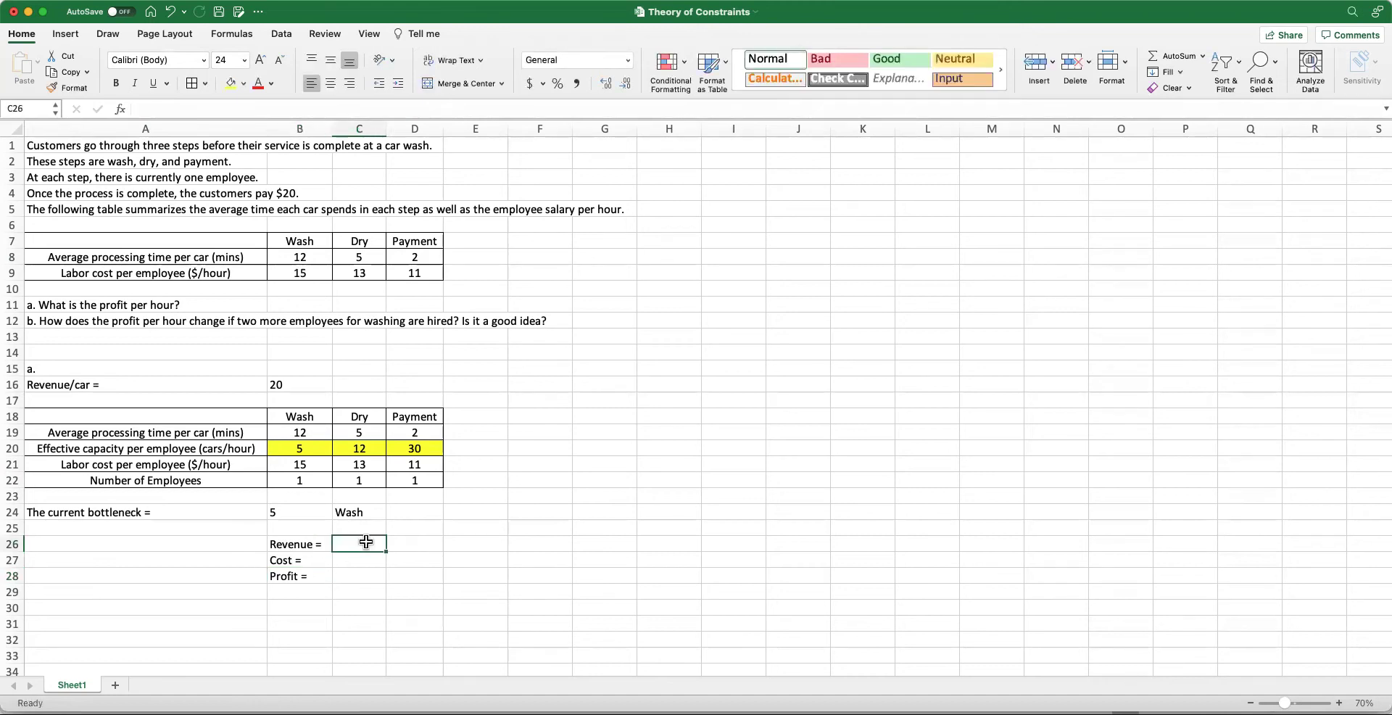
type("=")
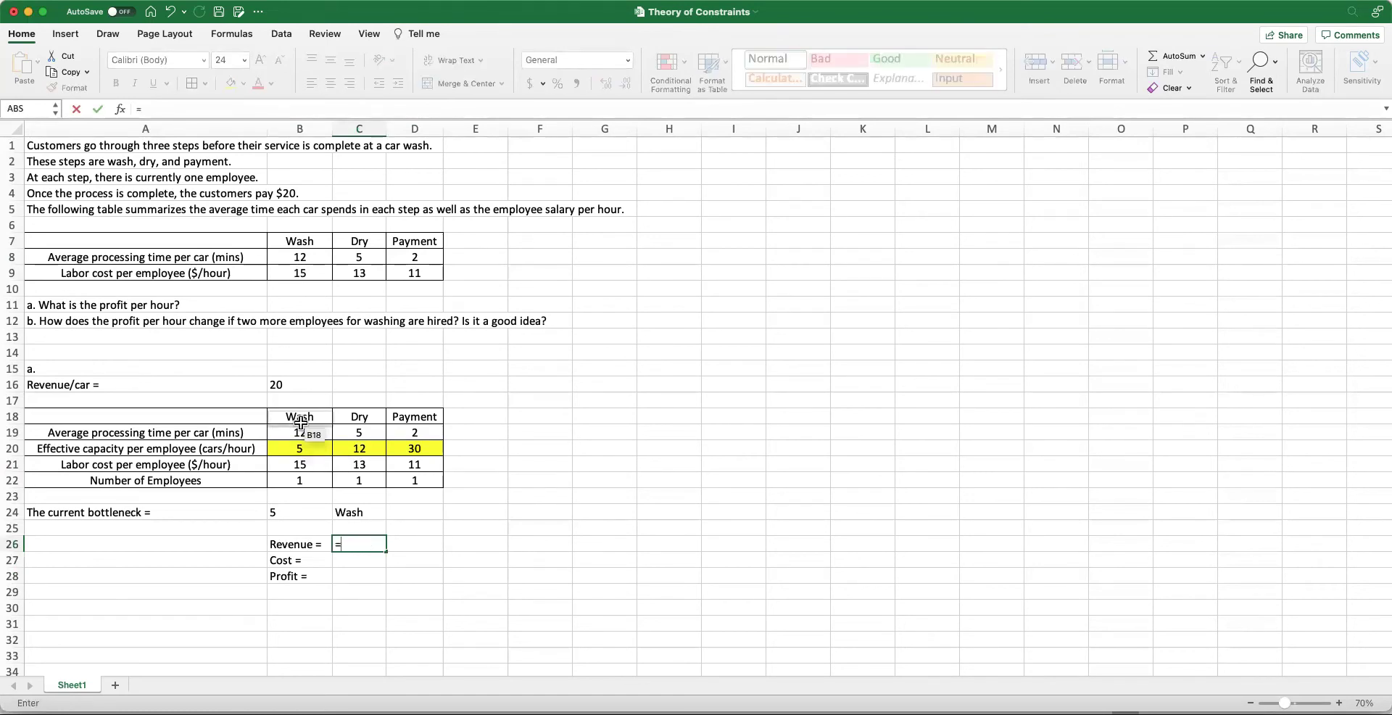
left_click(291, 384)
type("*")
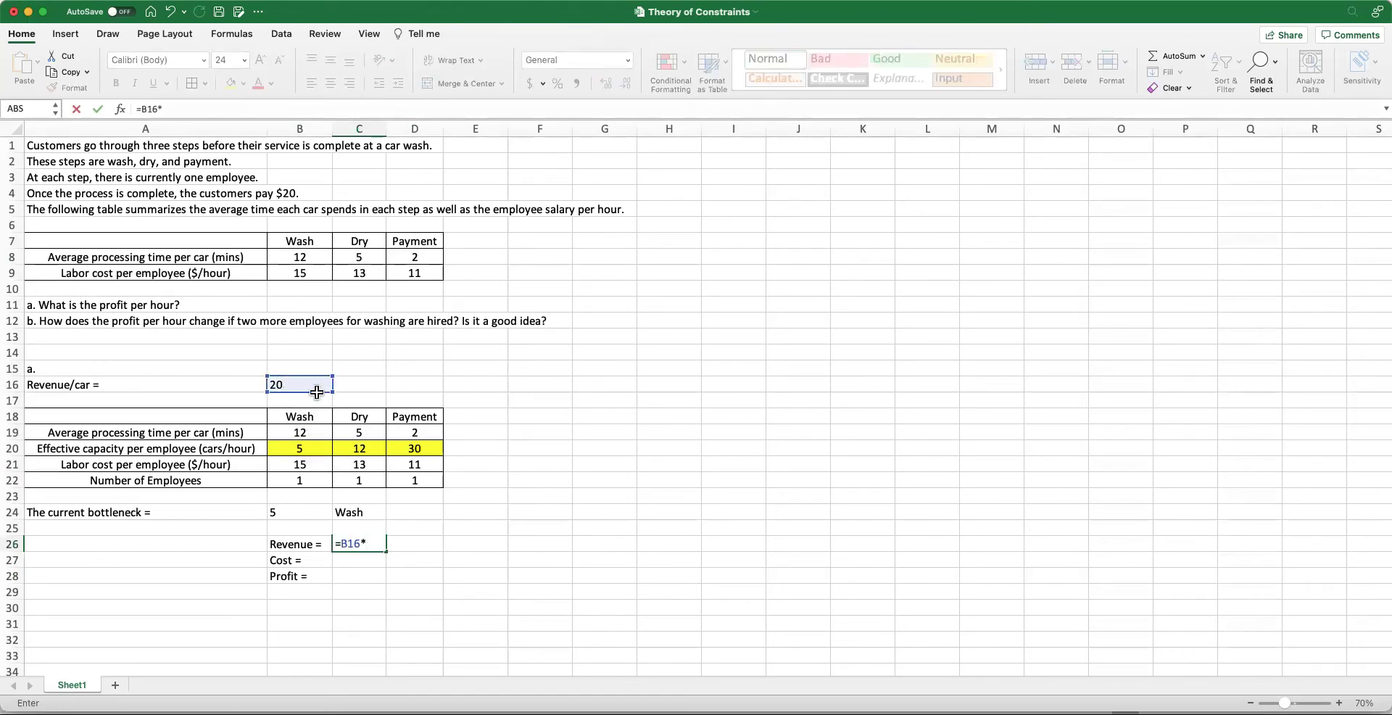
left_click(330, 509)
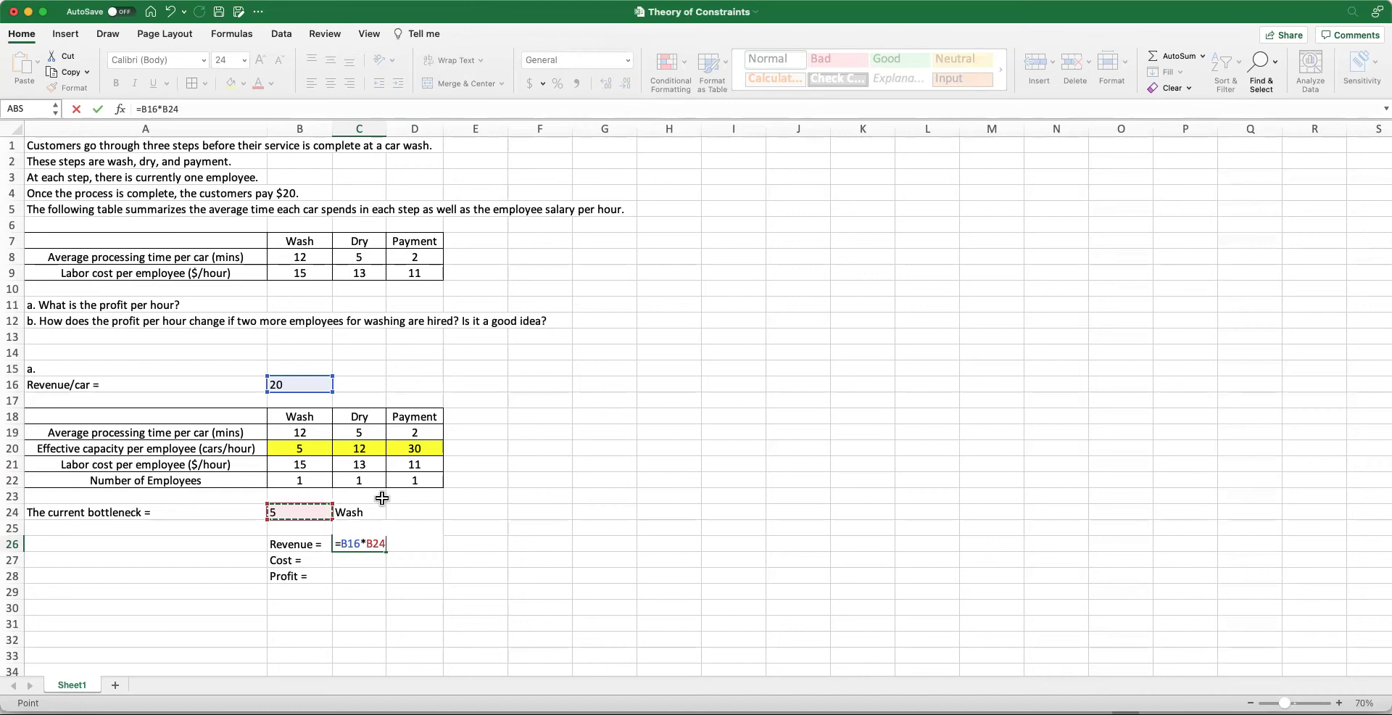
key("Return")
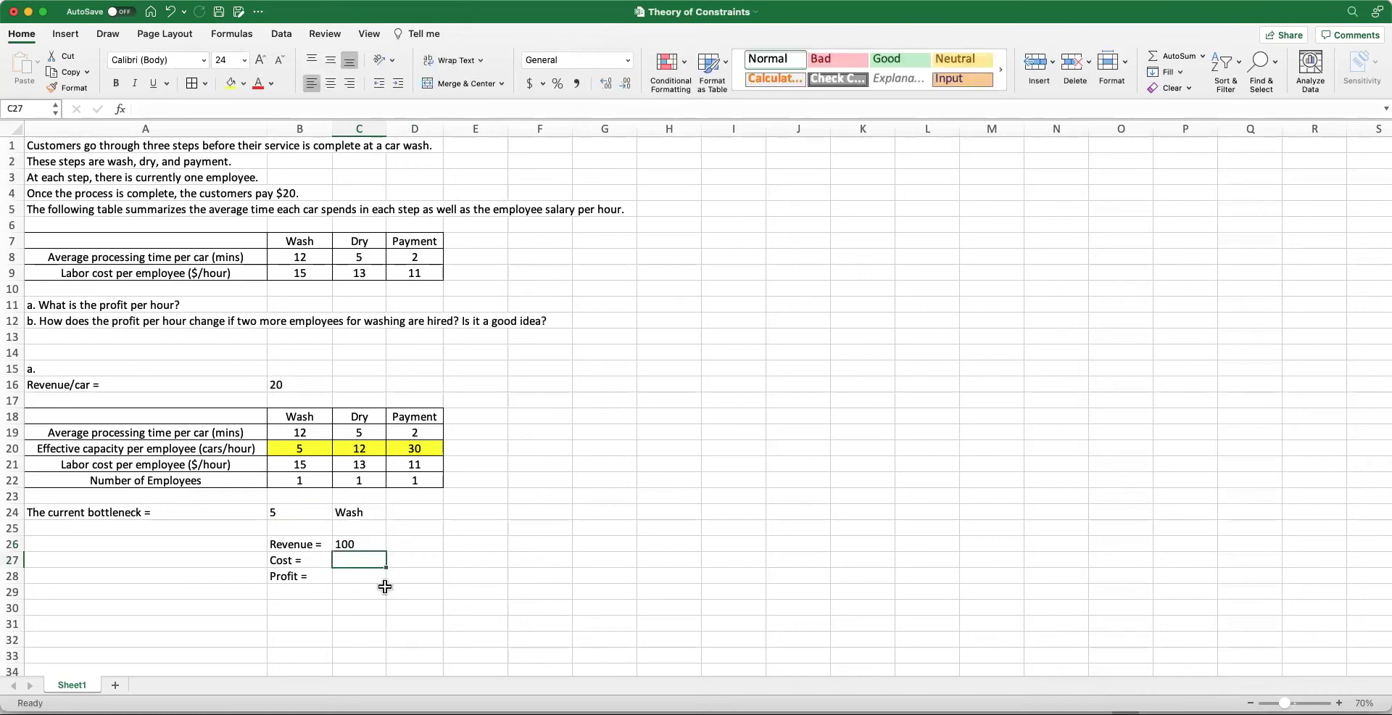
Compute labour cost in C27 as =B21*B22+C21*C22+D21*D22, giving 39
type("=")
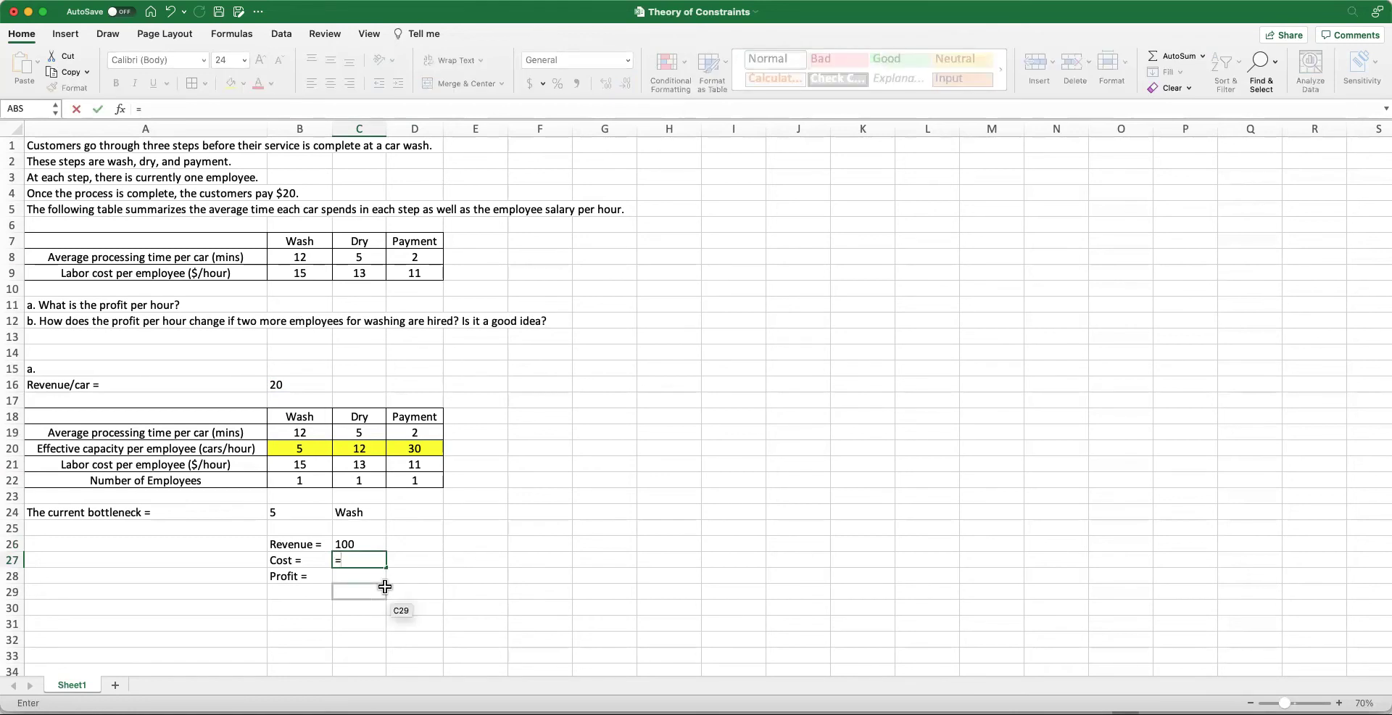
left_click(314, 463)
type("*")
left_click(321, 478)
type("+")
left_click(354, 465)
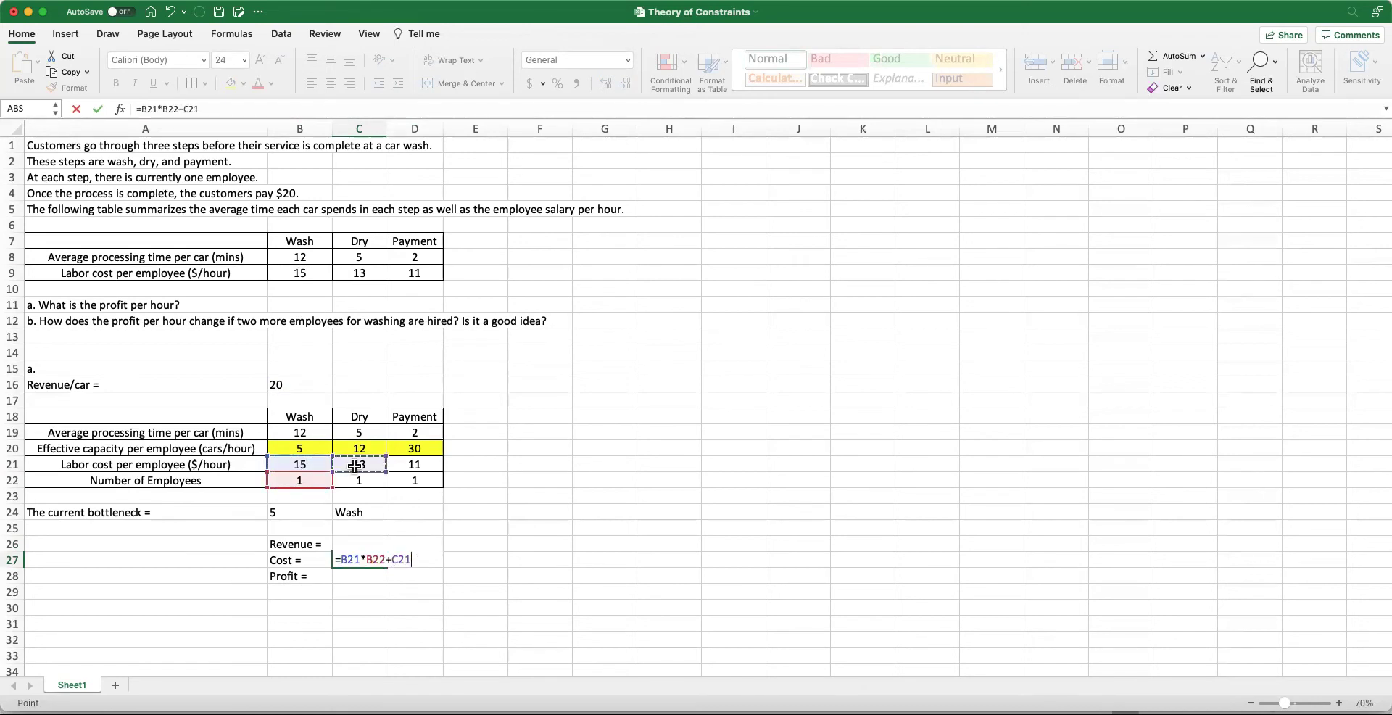
type("*")
left_click(364, 477)
type("+")
left_click(417, 464)
type("*")
left_click(419, 482)
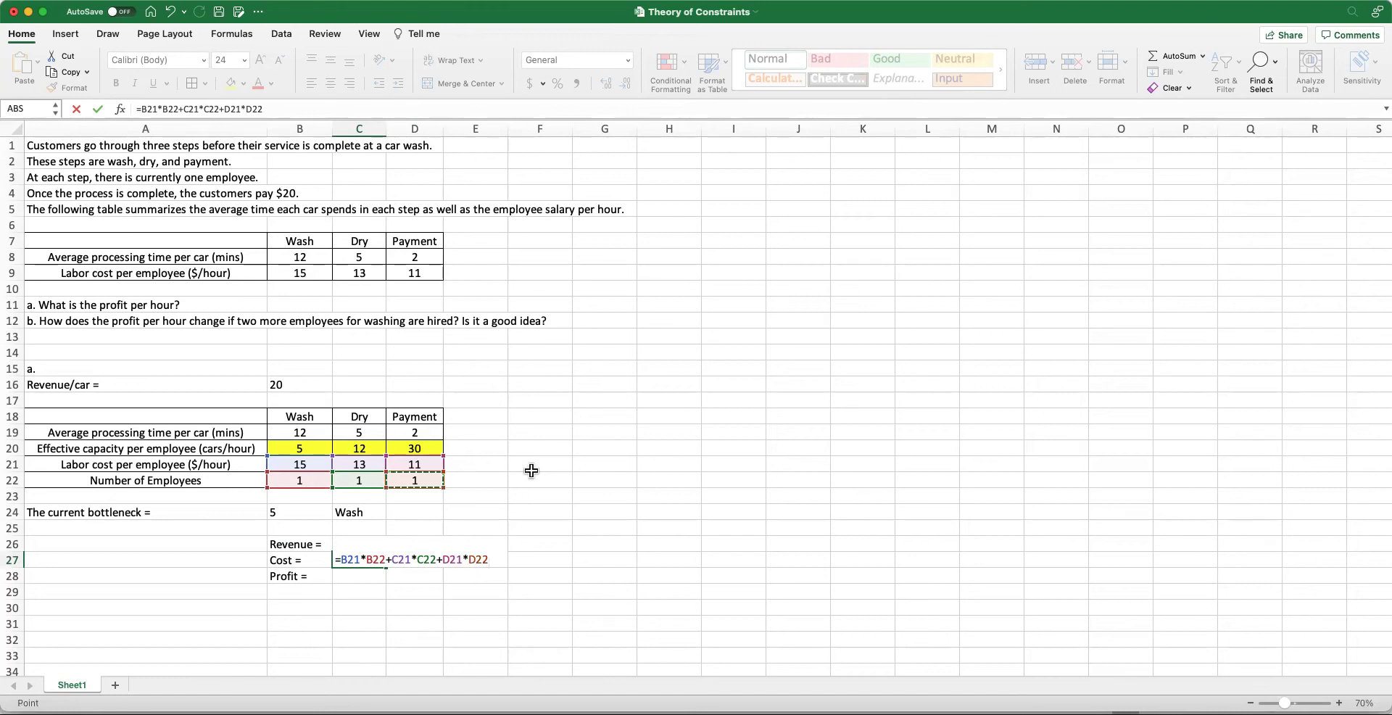
key("Return")
Compute profit in C28 as =C26-C27, giving 61
type("=")
left_click(359, 543)
type("-")
left_click(384, 560)
key("Return")
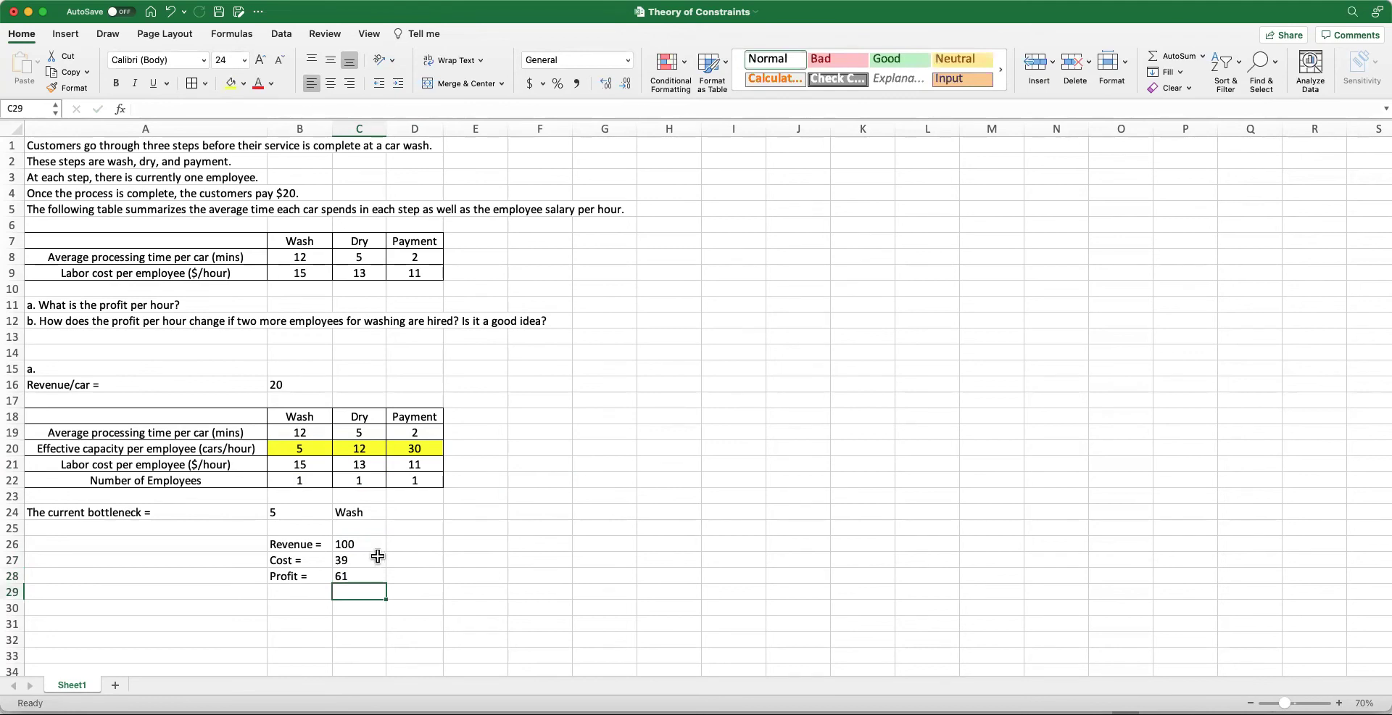
Give the Profit = 61 cells B28:C28 a green fill
left_click_drag(370, 575, 308, 576)
left_click(243, 83)
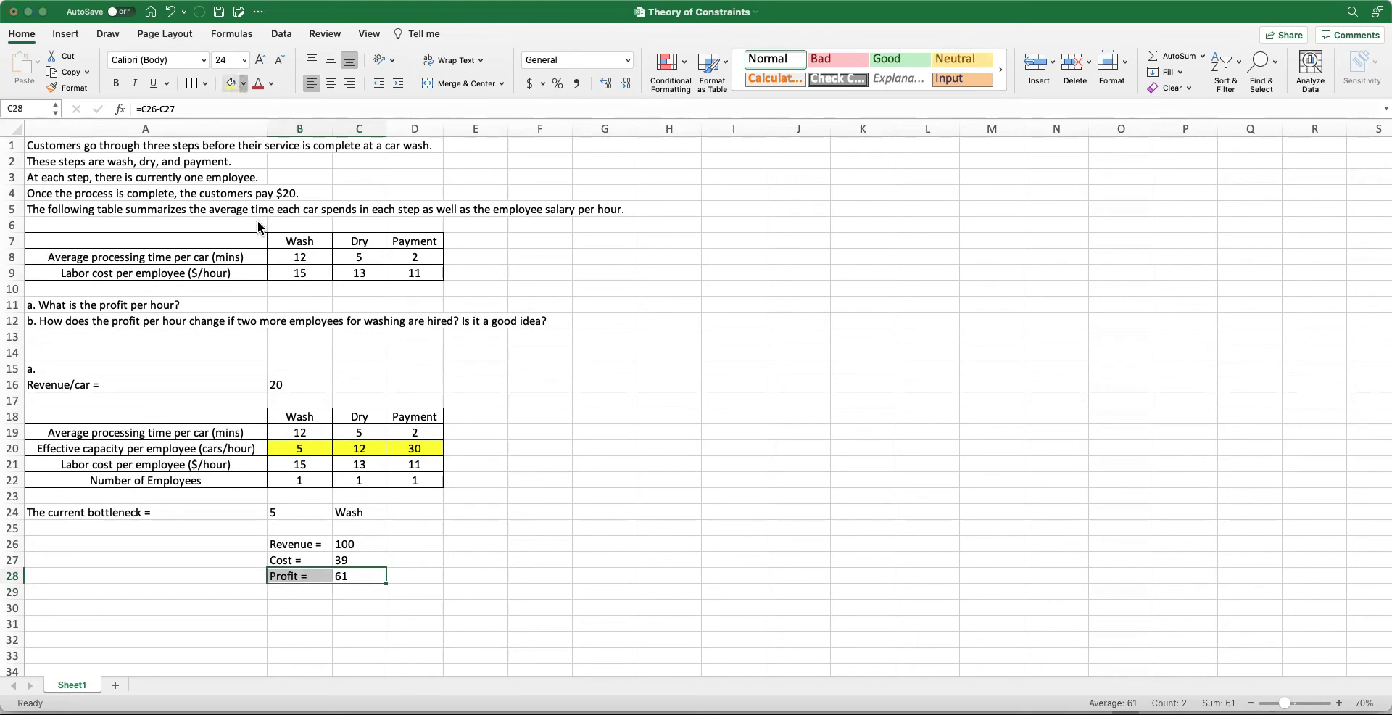
left_click(297, 249)
left_click(502, 548)
left_click_drag(293, 576, 359, 577)
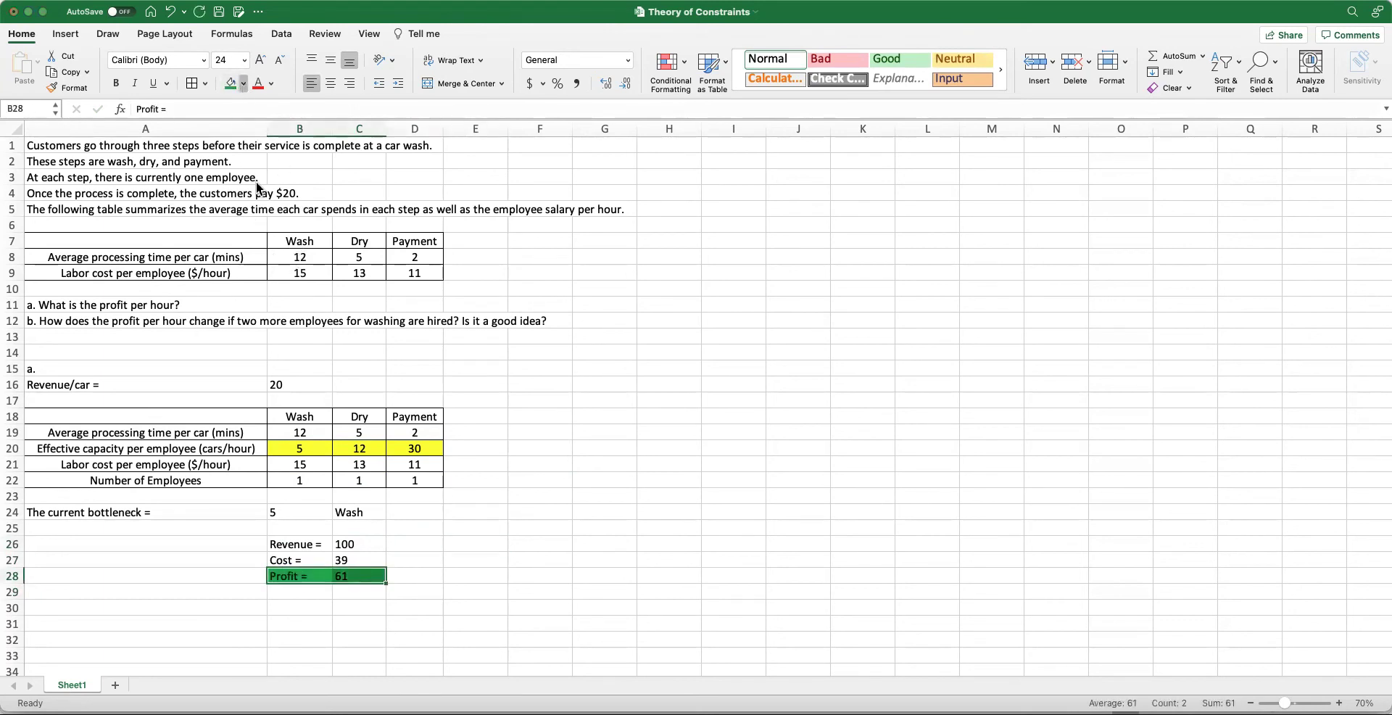
left_click(490, 522)
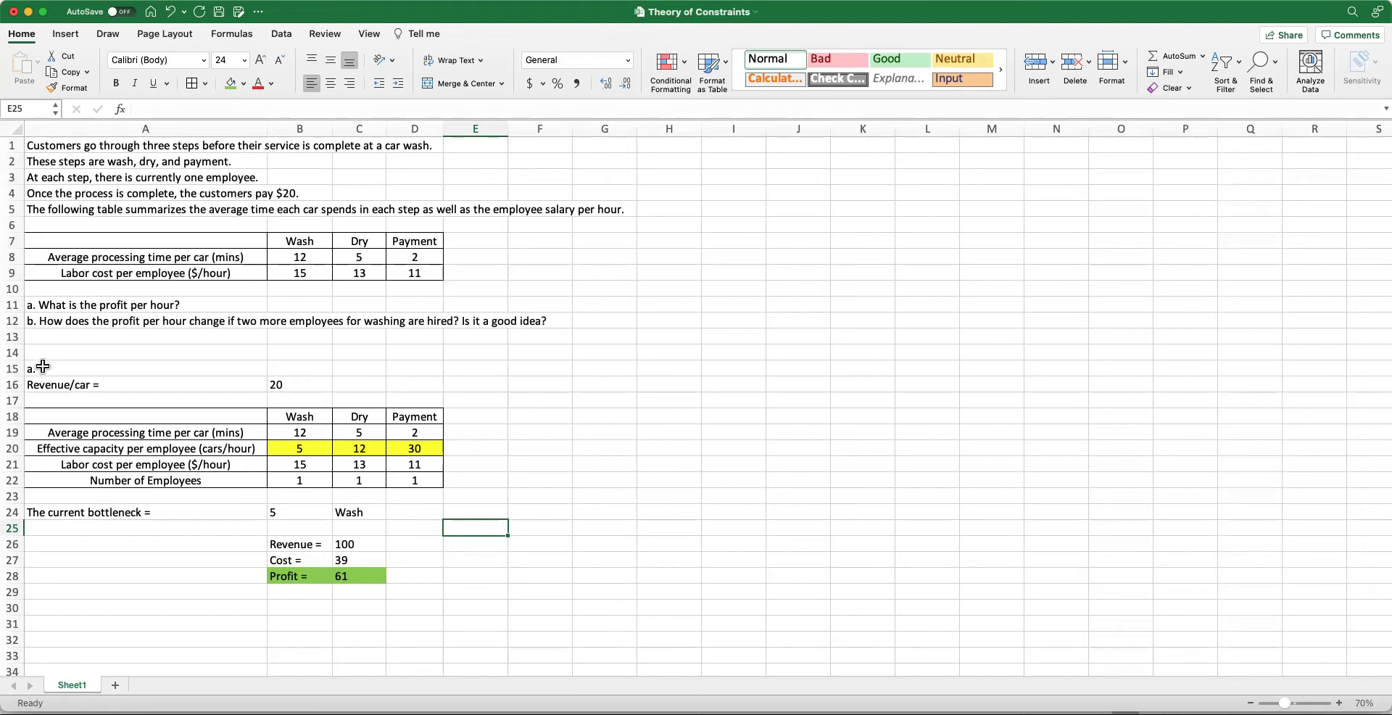
Add a 'b.' heading in G15 and paste a copy of table A18:D22 at G18, autofitting column G
left_click(614, 371)
type("b.")
key("Return")
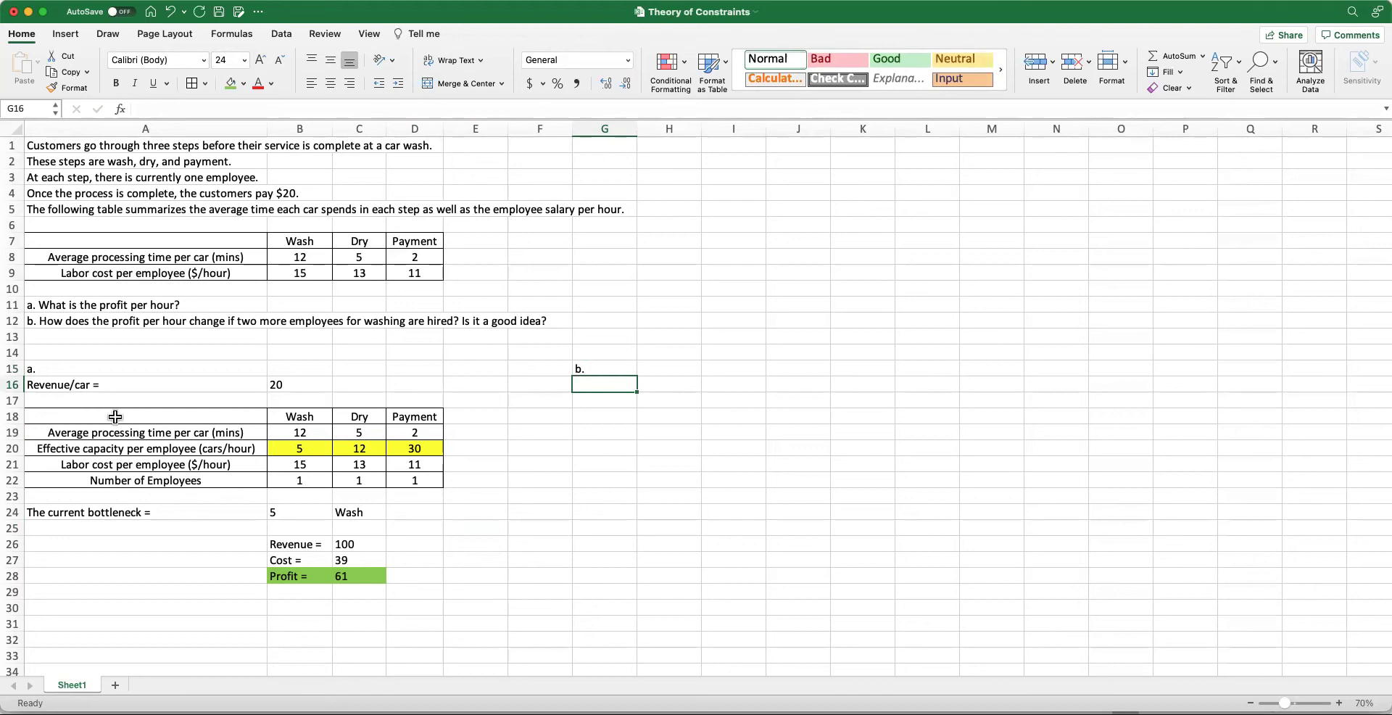
left_click_drag(116, 417, 435, 480)
key("cmd+c")
left_click(597, 417)
key("cmd+v")
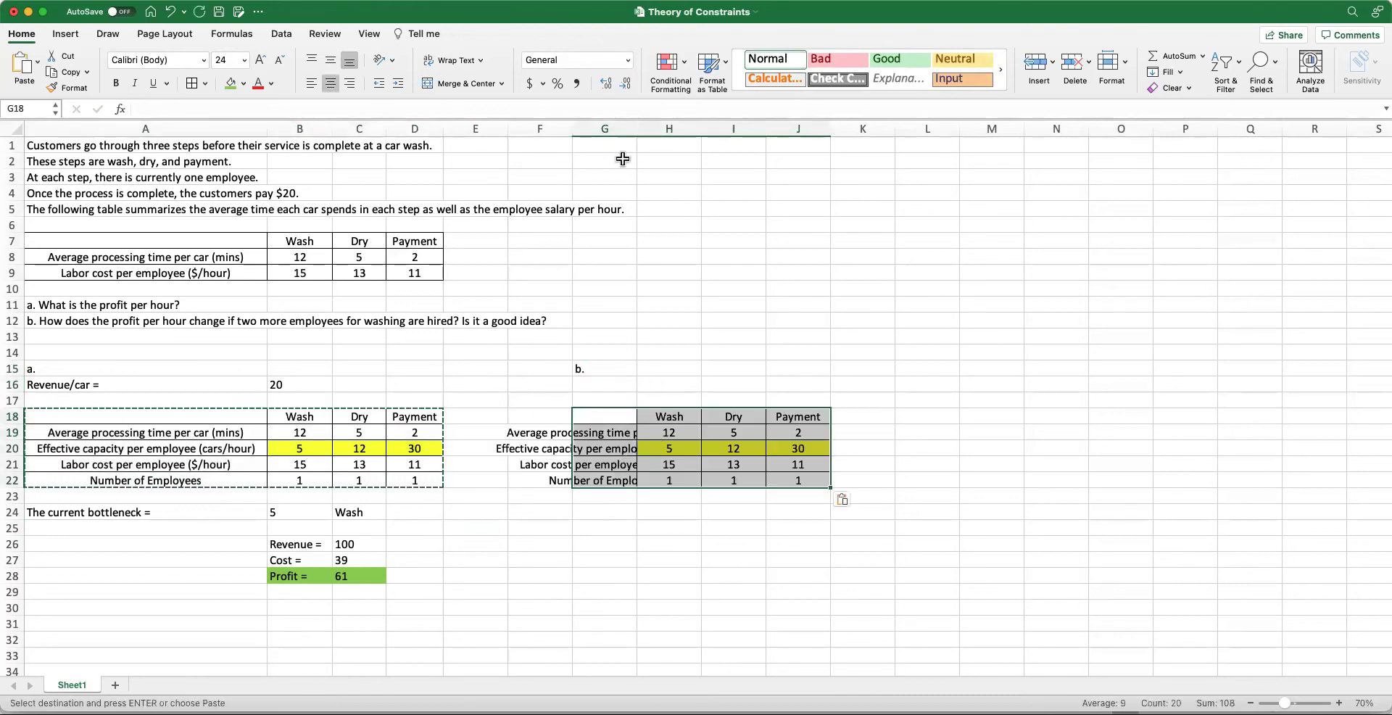
double_click(637, 128)
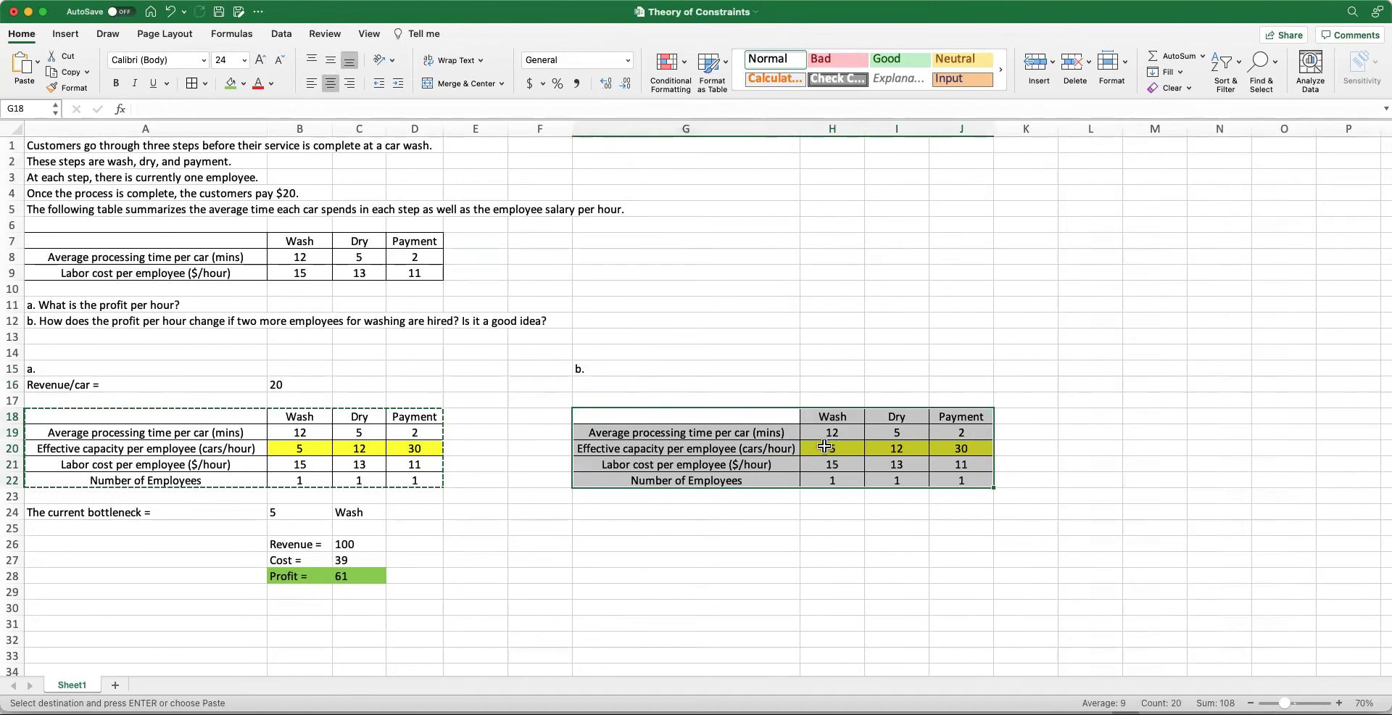
Clear the copied capacity values, remove 'per employee' from the label, and set Wash employees to =1+2
left_click_drag(825, 446, 962, 448)
key("Delete")
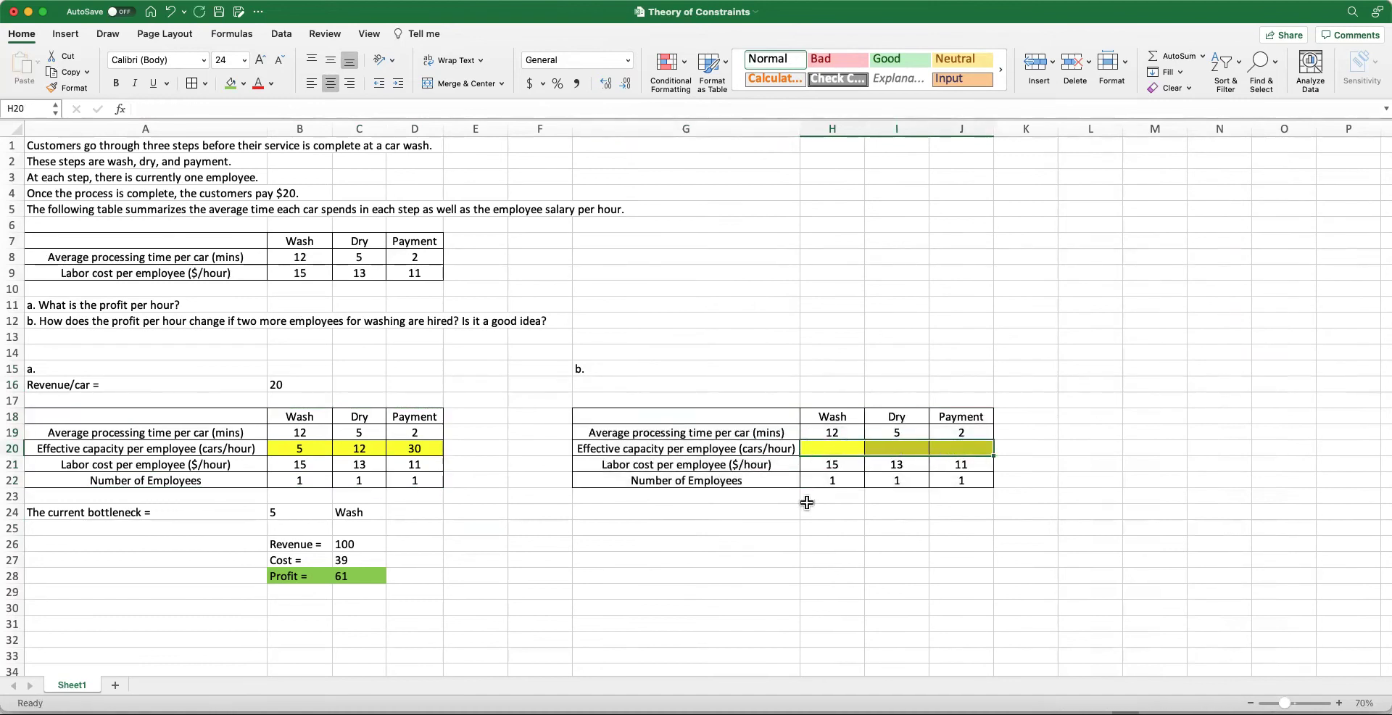
double_click(735, 450)
left_click_drag(737, 450, 700, 450)
key("BackSpace")
key("Return")
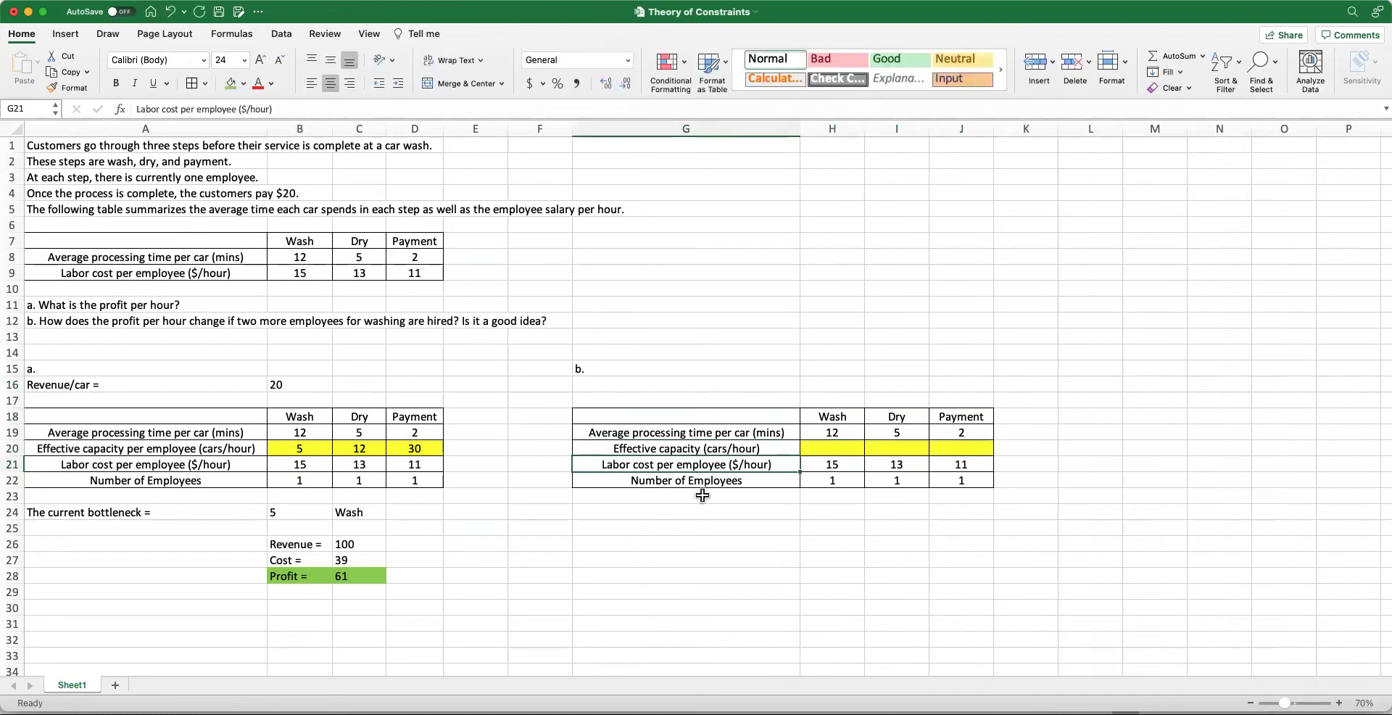
left_click(827, 486)
type("=1+2")
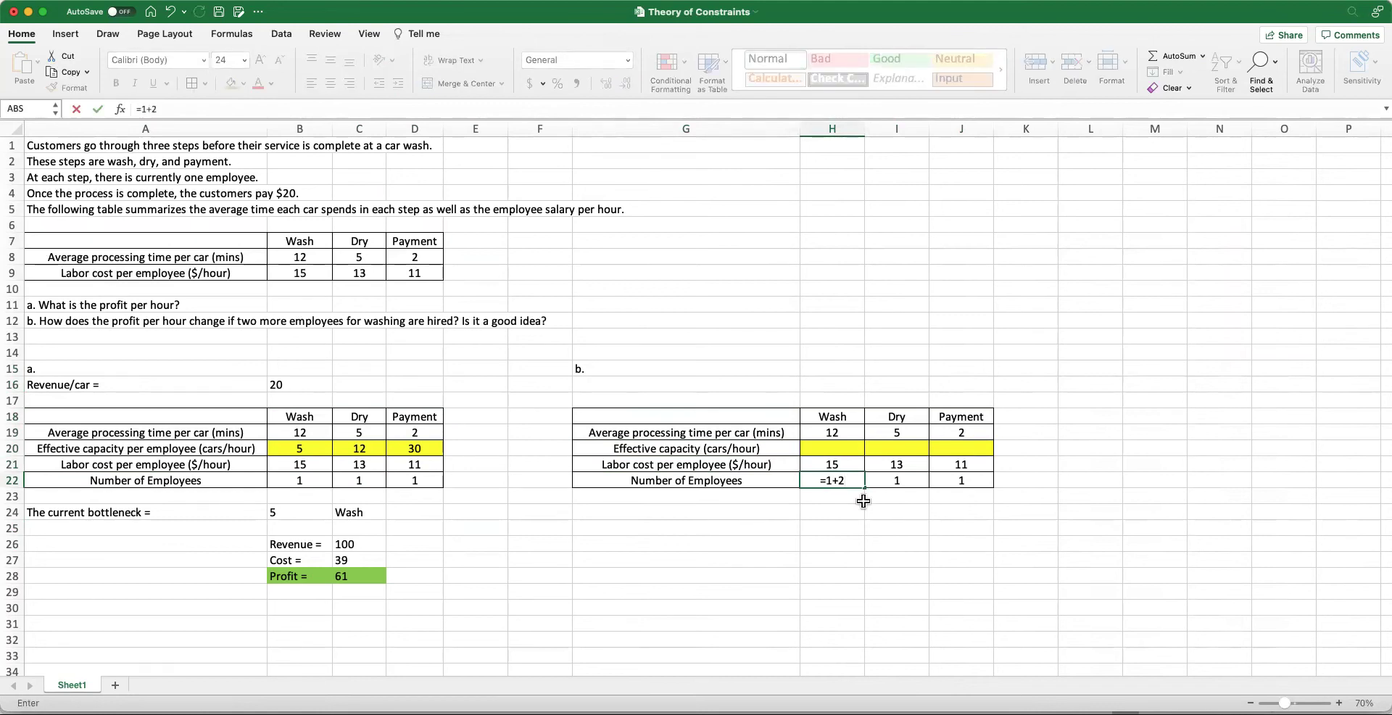
key("Return")
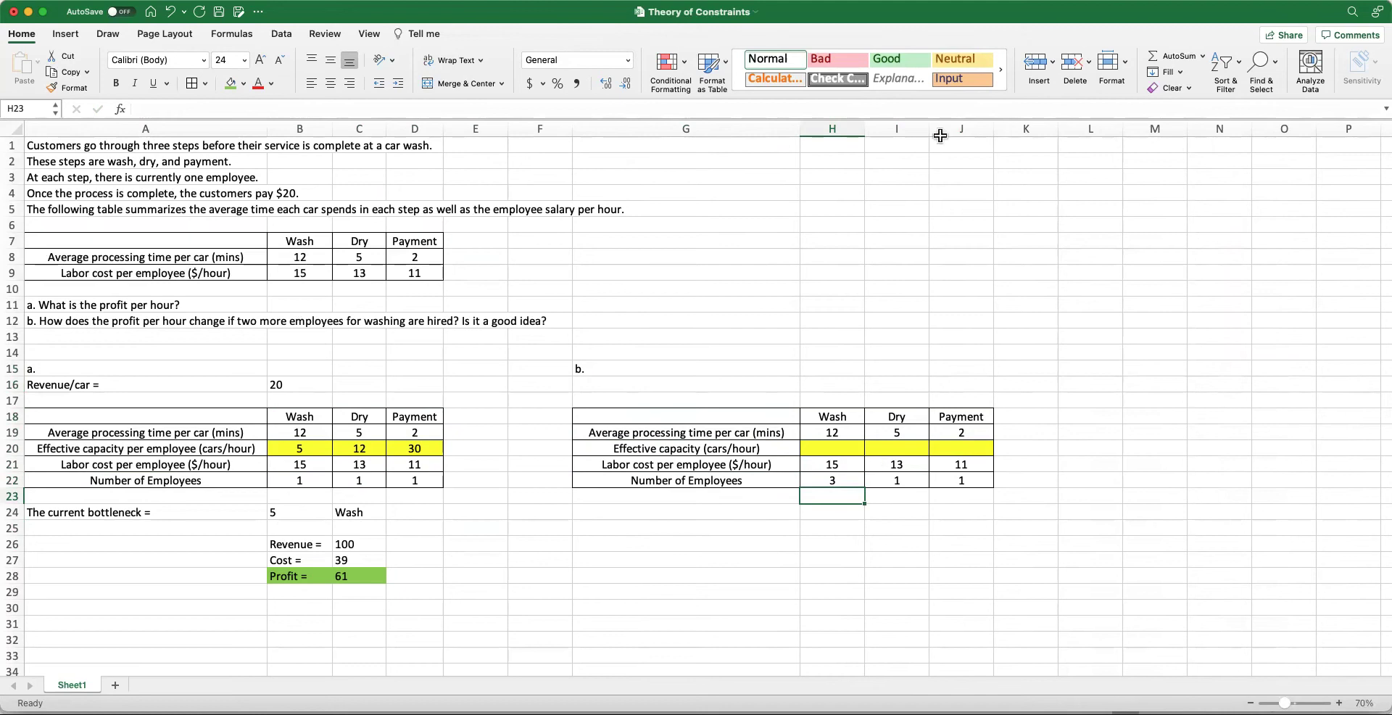
Enter =B20*H22 in H20 and fill it across for effective capacities 15, 12 and 30
left_click(832, 447)
type("=")
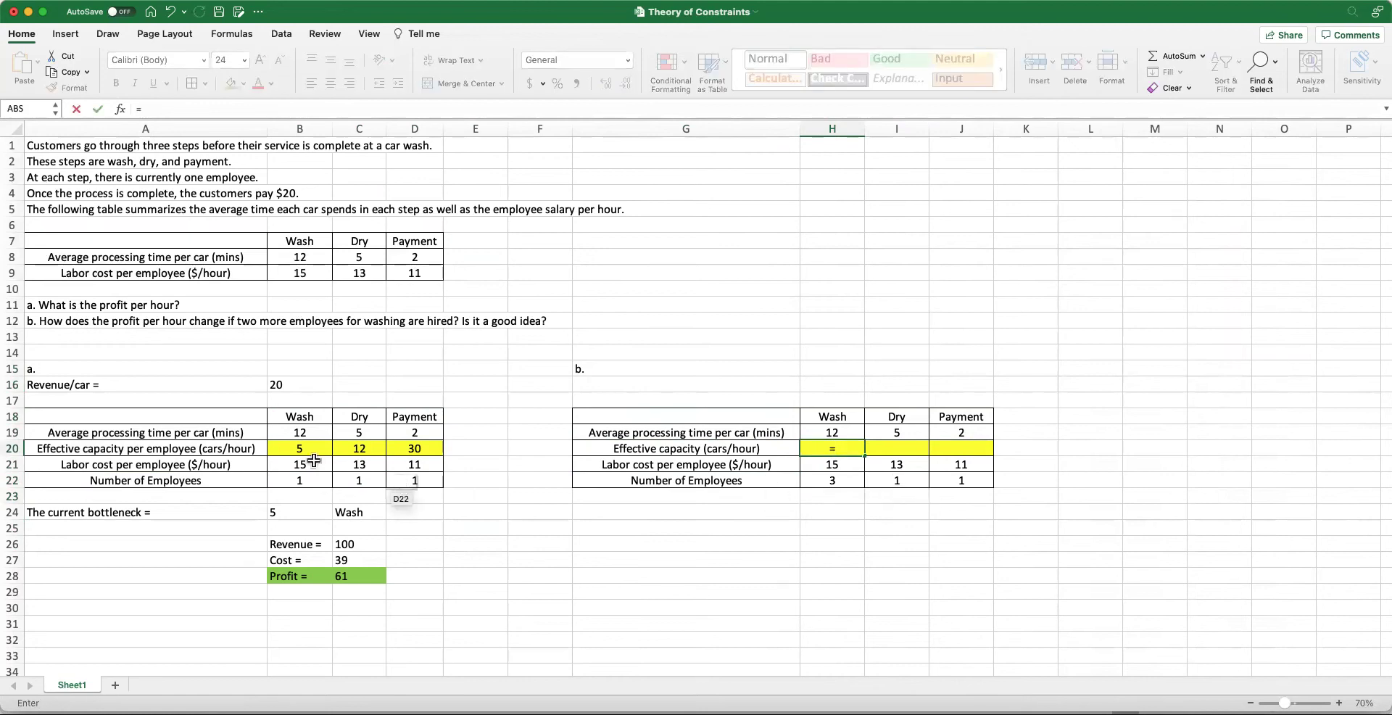
left_click(306, 450)
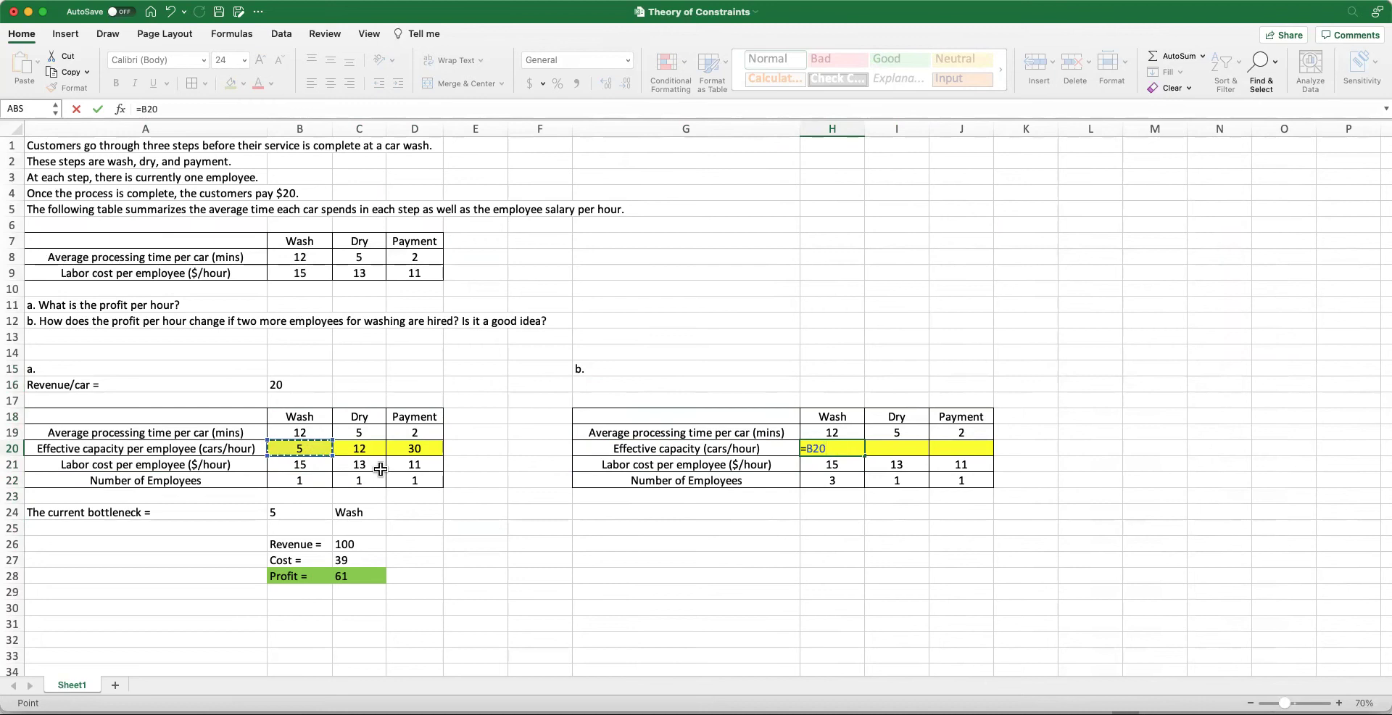
type("*")
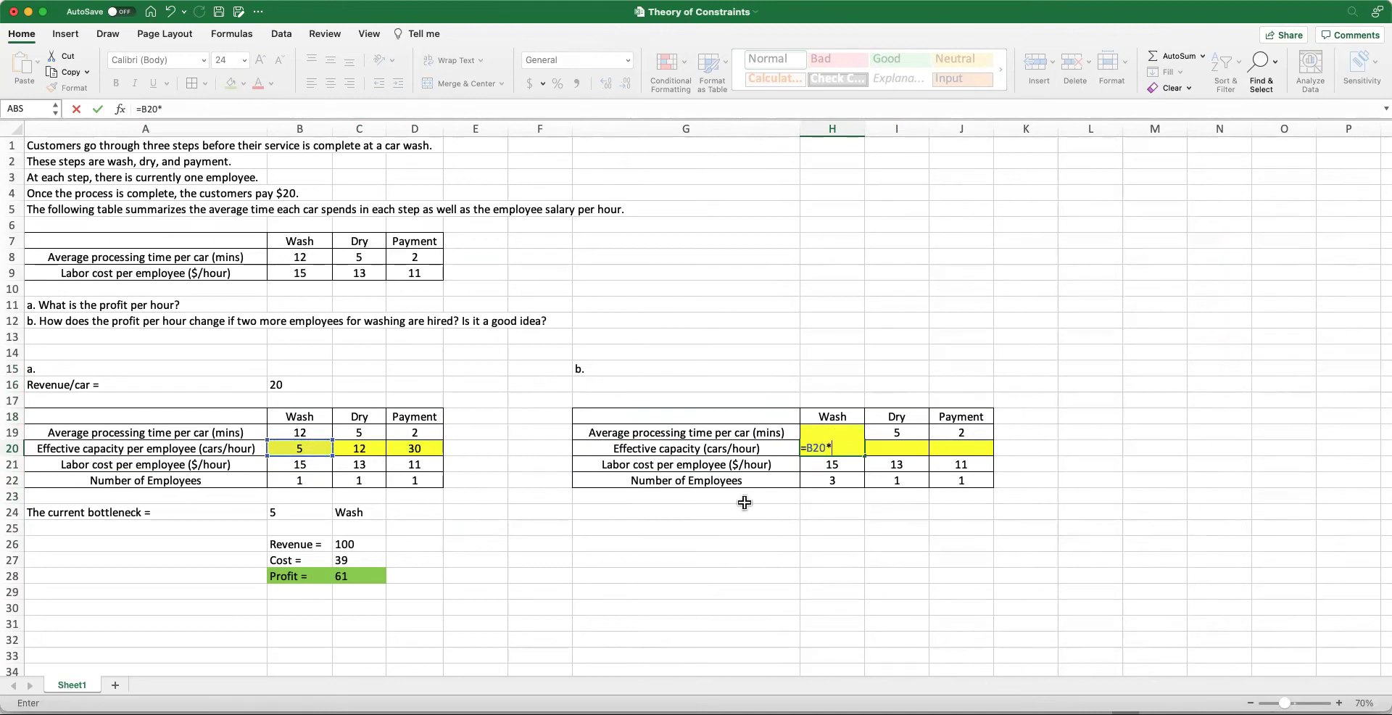
left_click(833, 480)
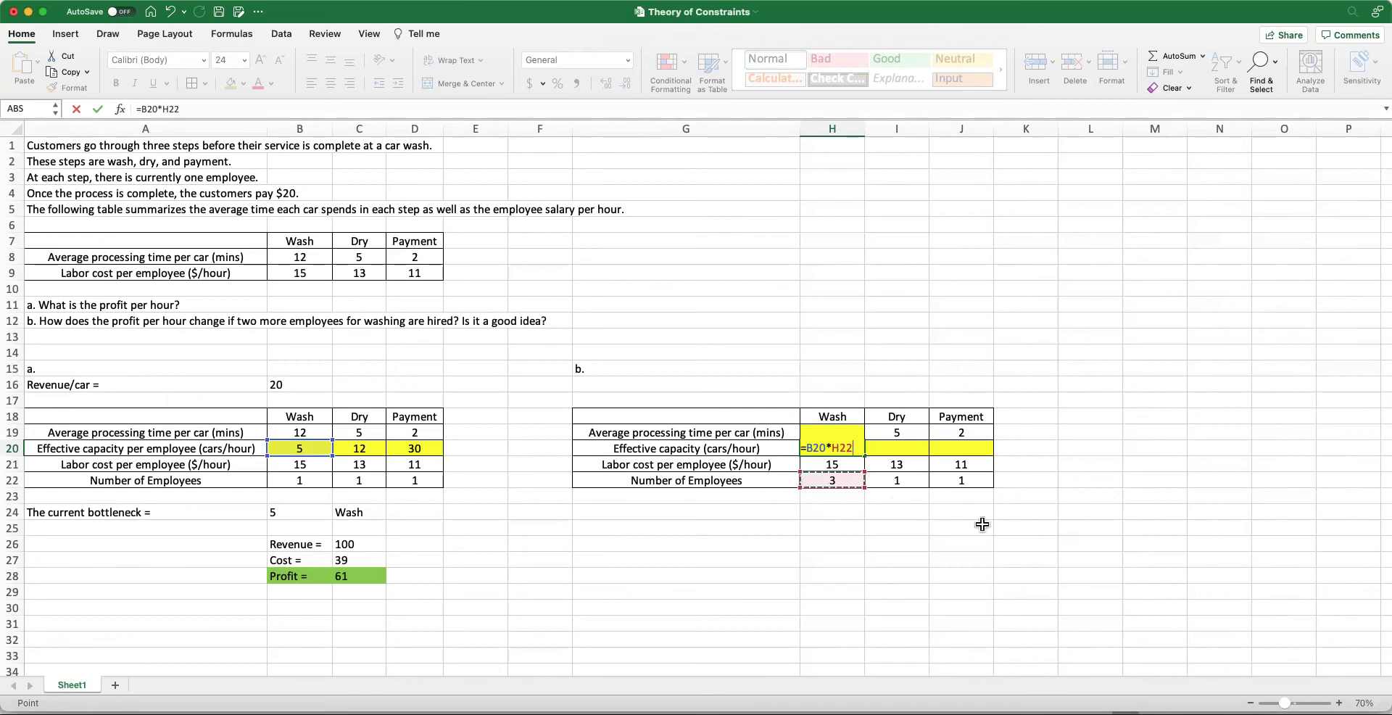
key("Tab")
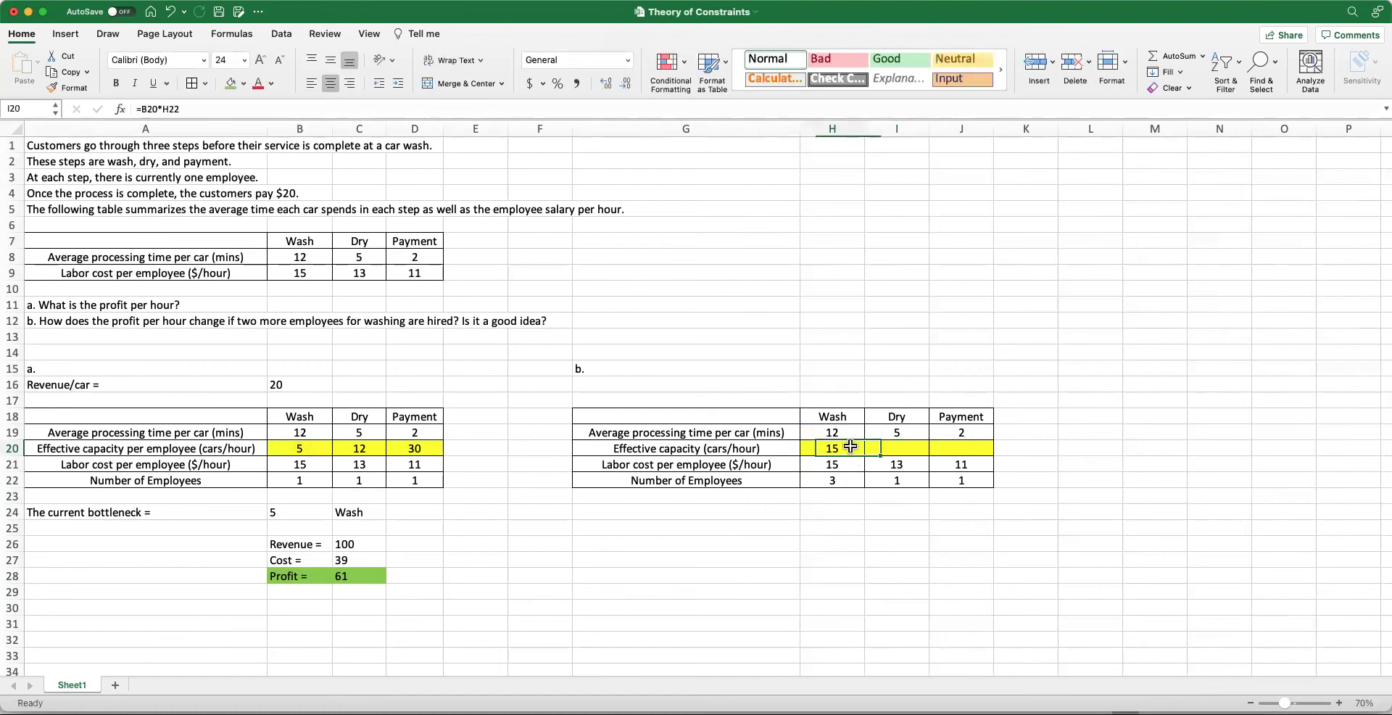
left_click(850, 447)
left_click_drag(863, 456, 964, 456)
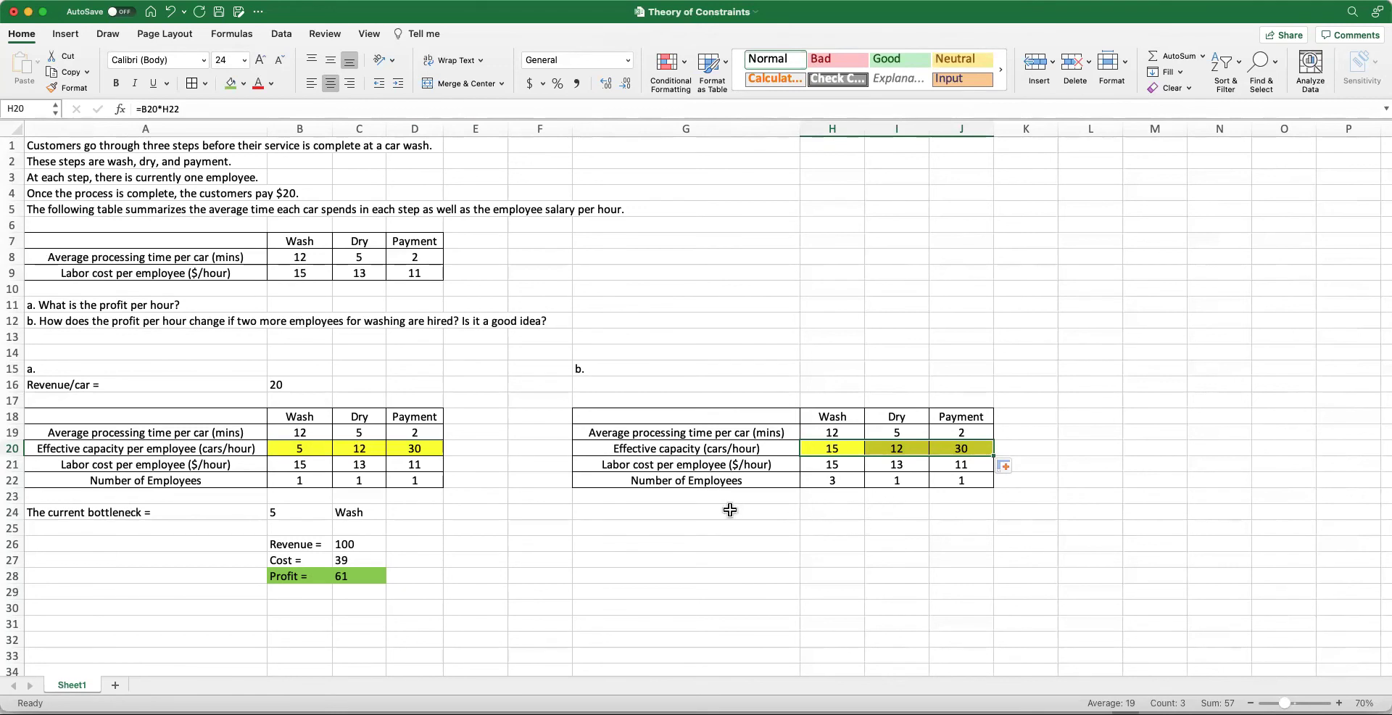
left_click_drag(124, 510, 275, 515)
Copy the bottleneck line to G24 and relabel it 'The new bottleneck ='
key("super+c")
left_click(615, 519)
key("super+v")
double_click(633, 513)
left_click_drag(633, 513, 596, 513)
type("new")
key("Tab")
Confirm =MIN(H20:J20) gives 12 and enter =I18 in I24 to name Dry as the bottleneck
double_click(851, 512)
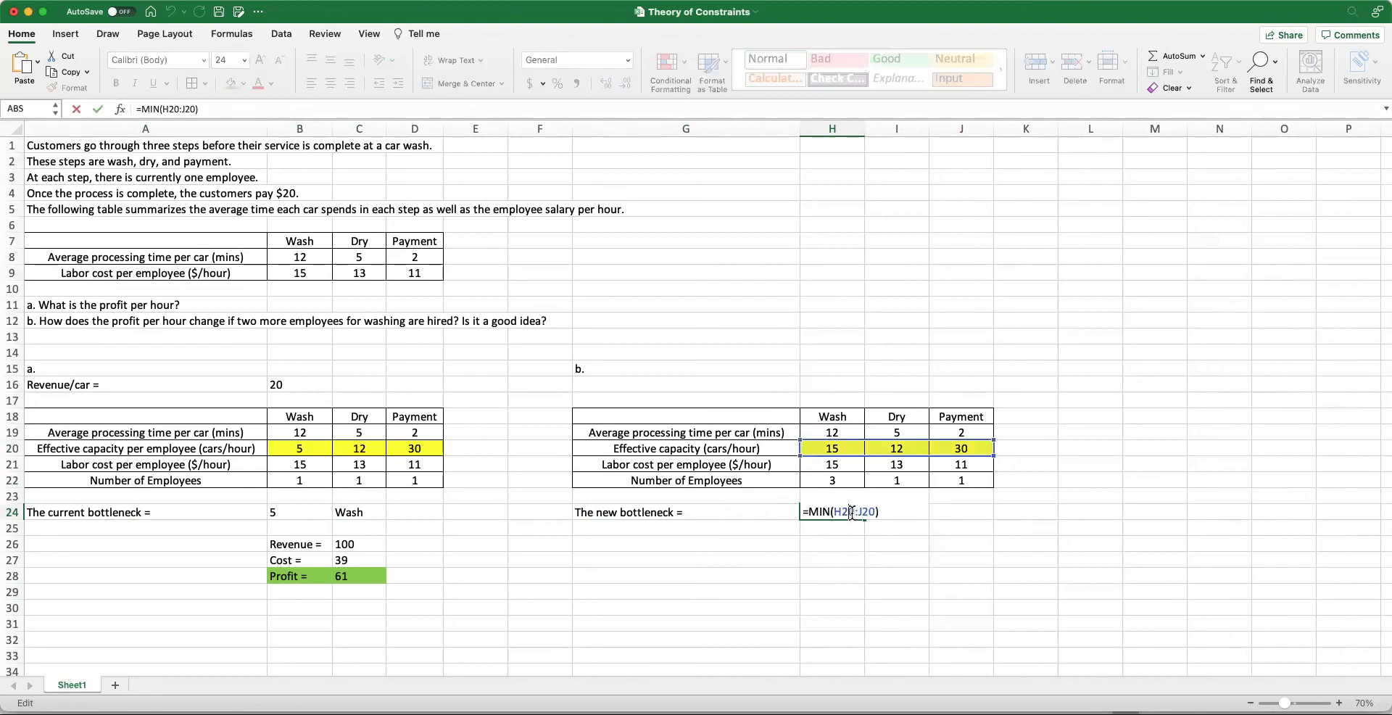
key("Escape")
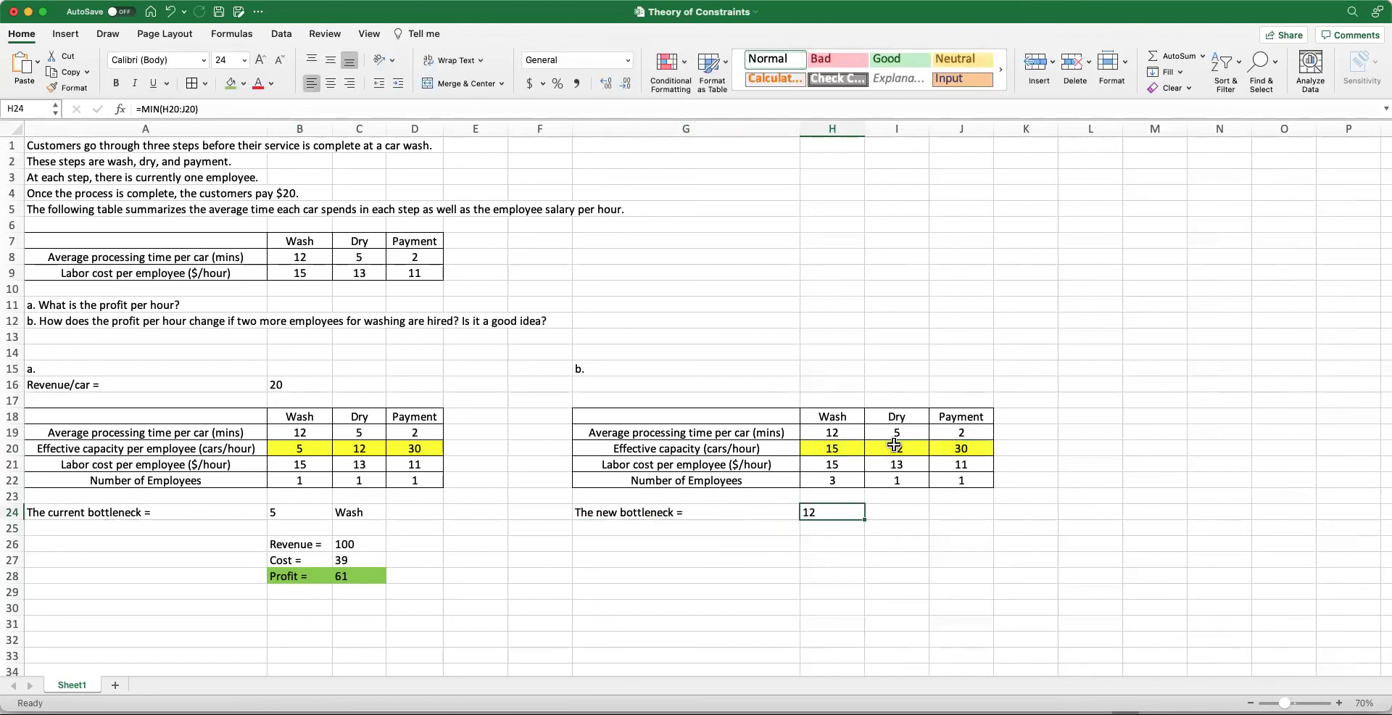
left_click(888, 511)
type("=")
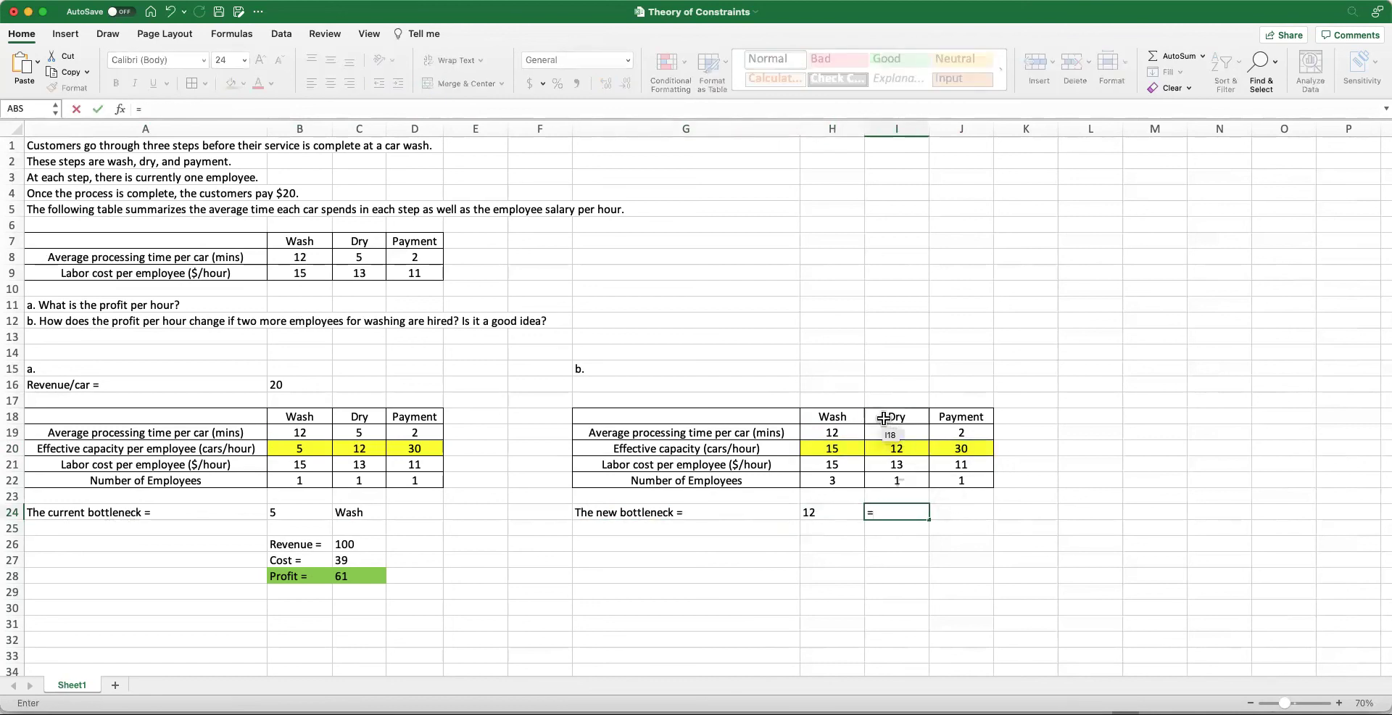
left_click(884, 418)
key("Return")
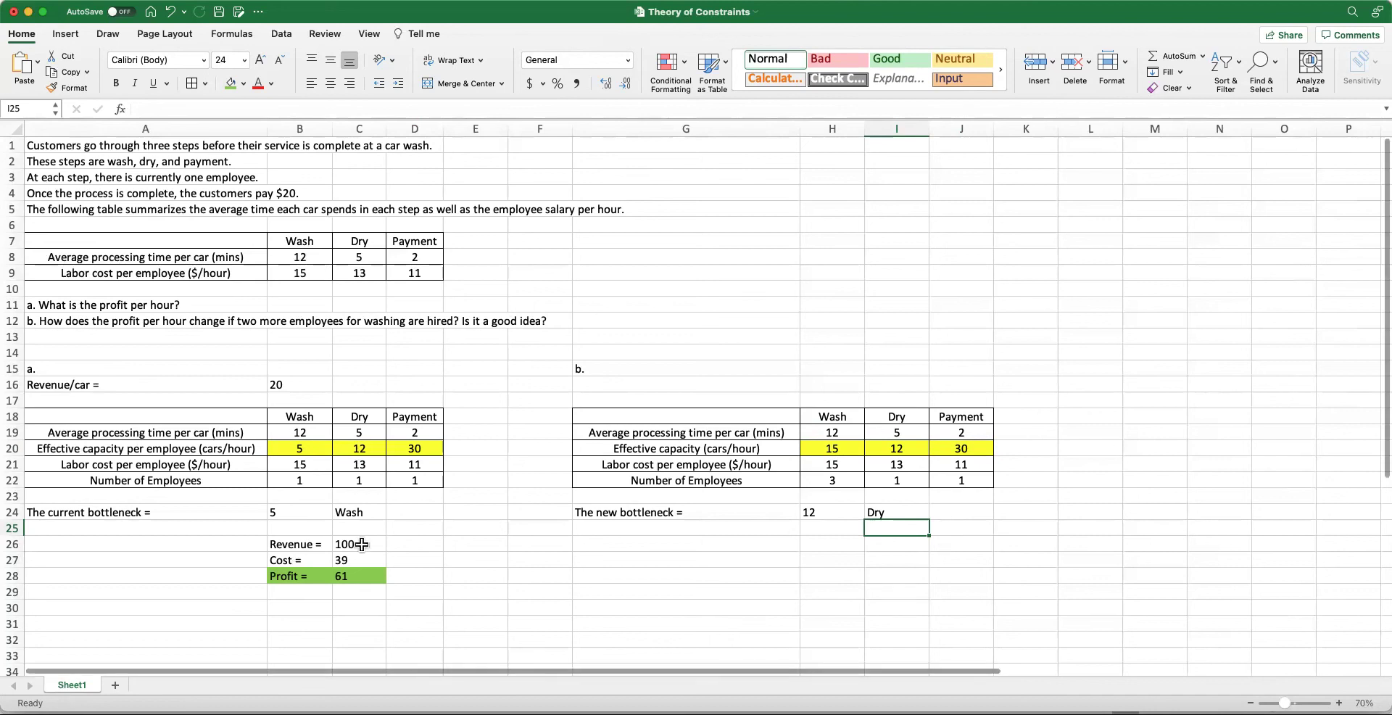
Copy the Revenue, Cost and Profit labels into column H of part (b)
left_click_drag(297, 544, 297, 576)
key("cmd+c")
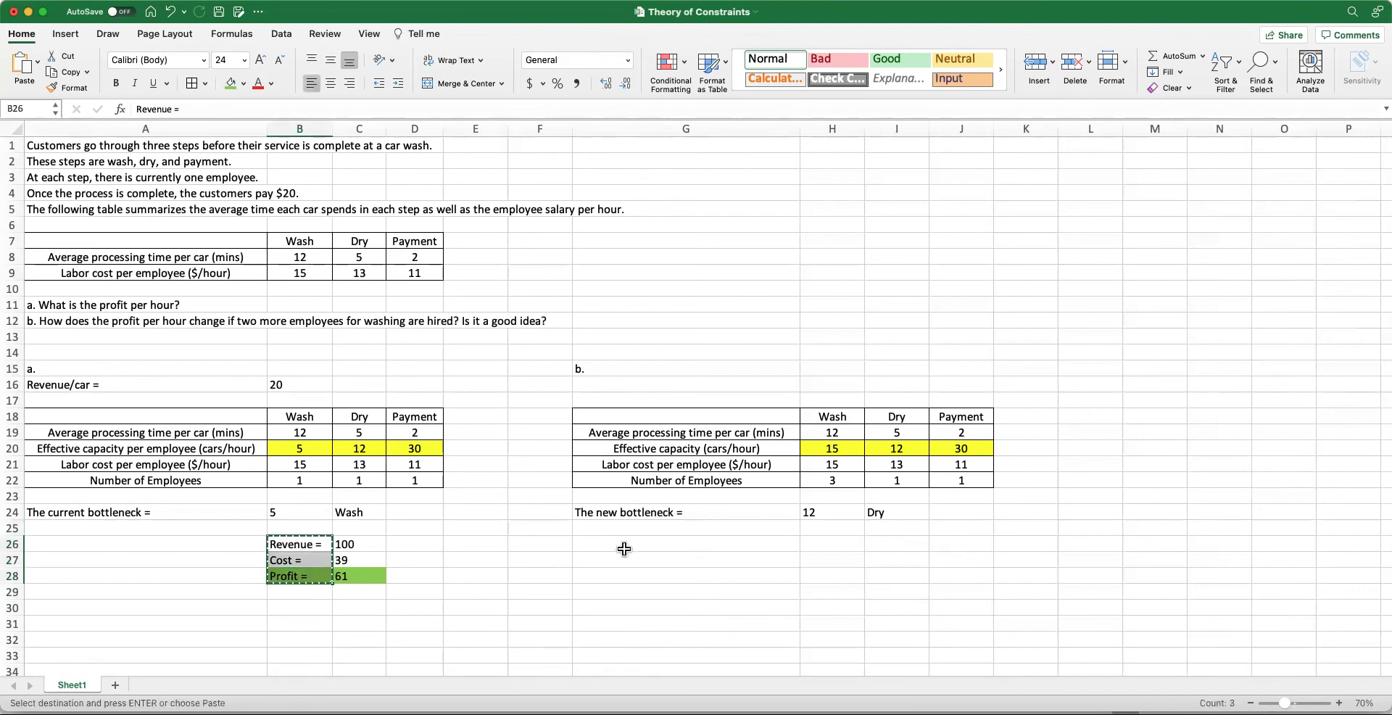
left_click(623, 544)
key("super+v")
key("super+z")
left_click(813, 544)
key("super+v")
Enter revenue as =B16*H24 in I26, giving 240
left_click(899, 546)
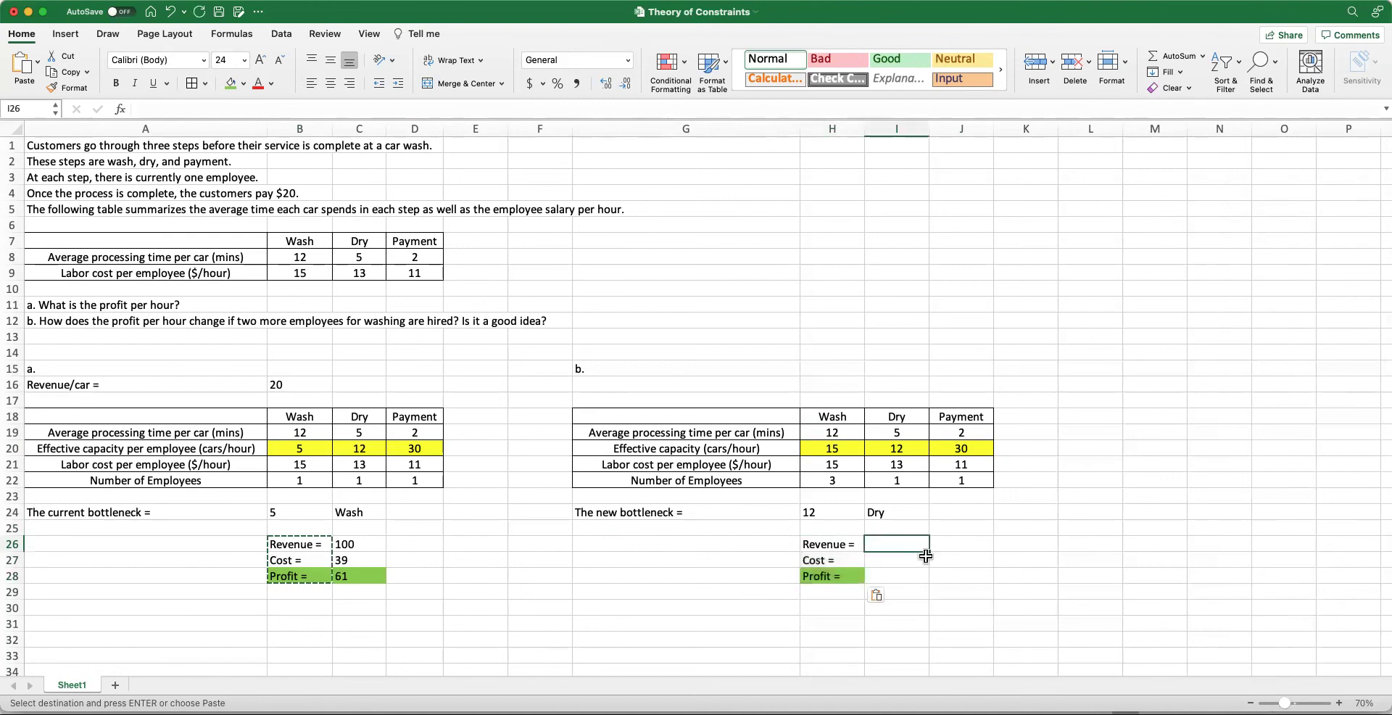
type("=")
left_click(287, 384)
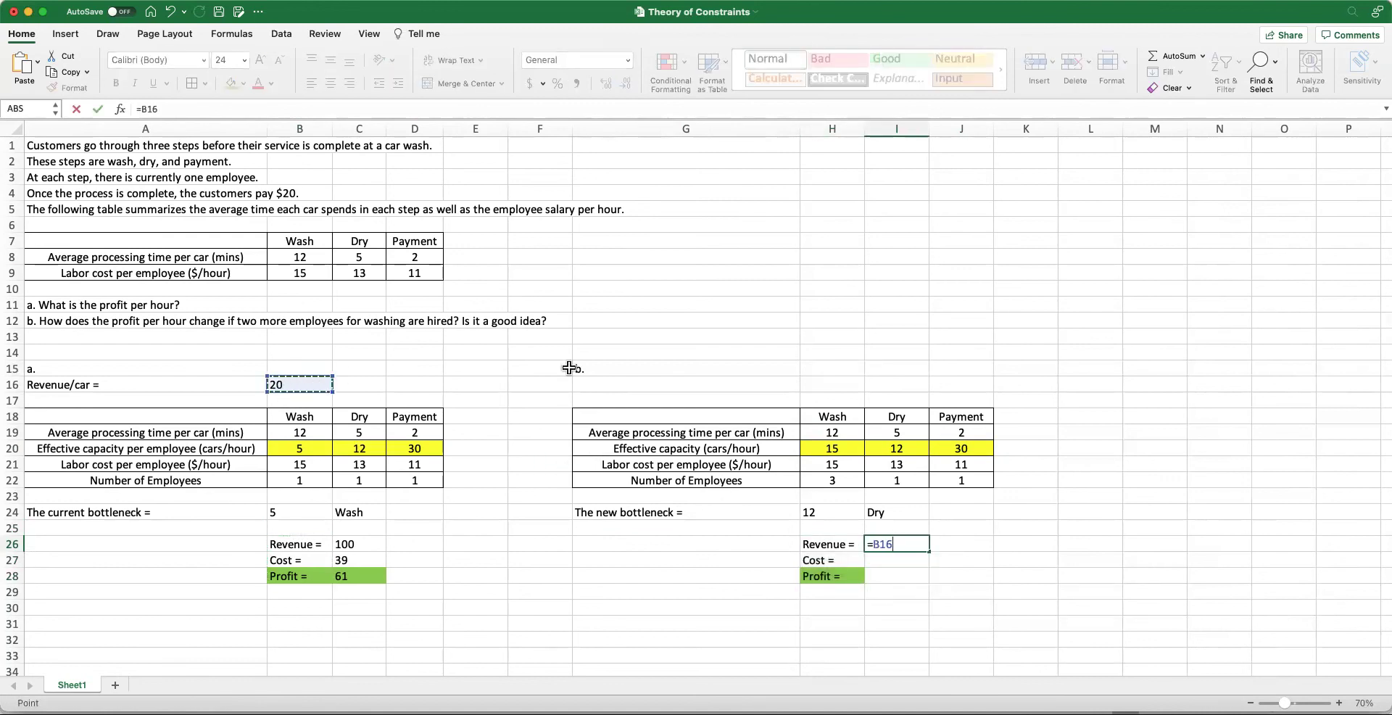
type("*")
left_click(849, 516)
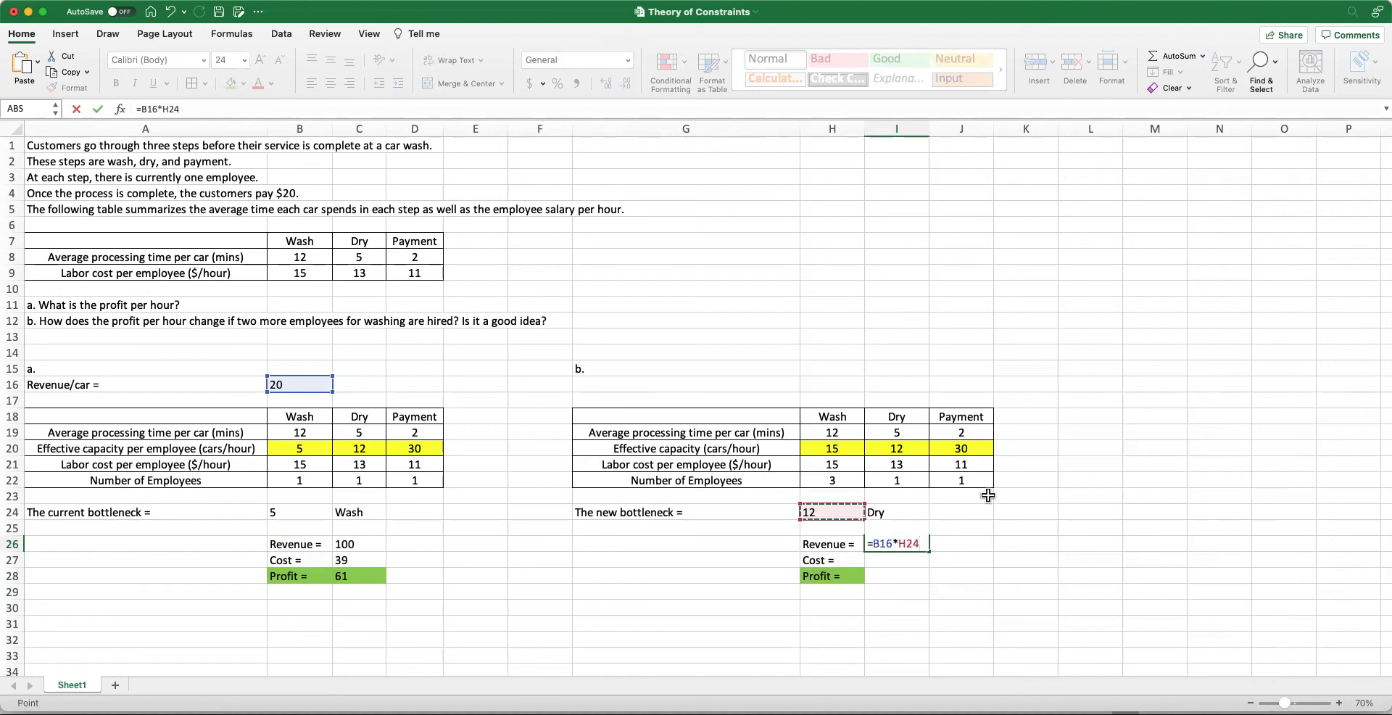
key("Return")
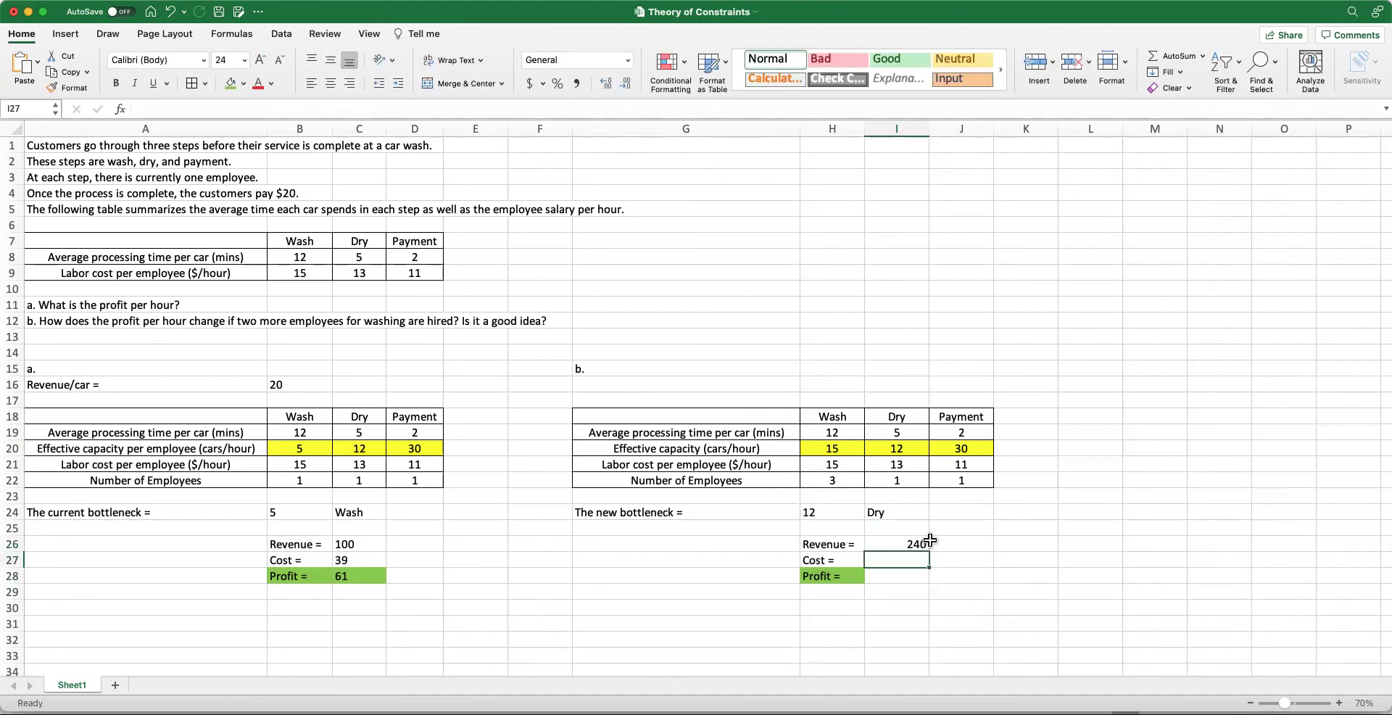
Enter cost as =H21*H22+I21*I22+J21*J22 in I27, giving 69
type("=")
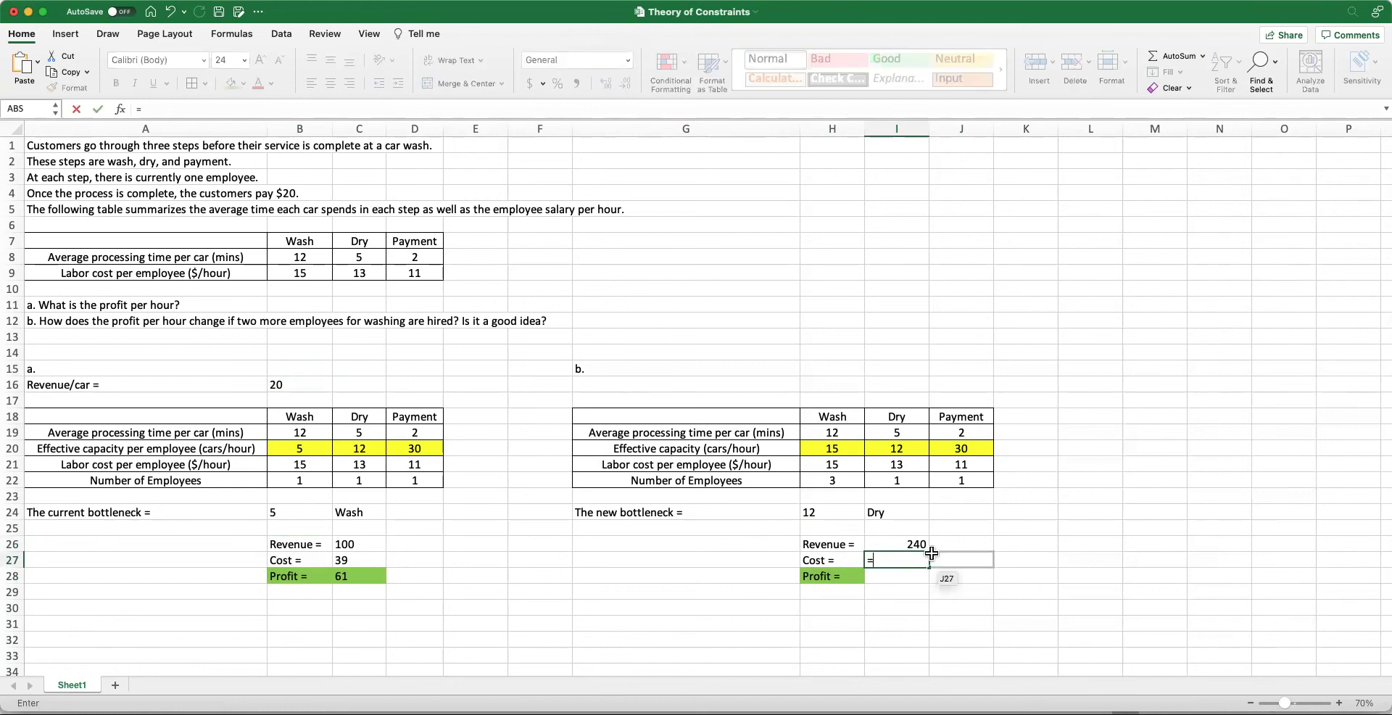
left_click(834, 467)
type("*")
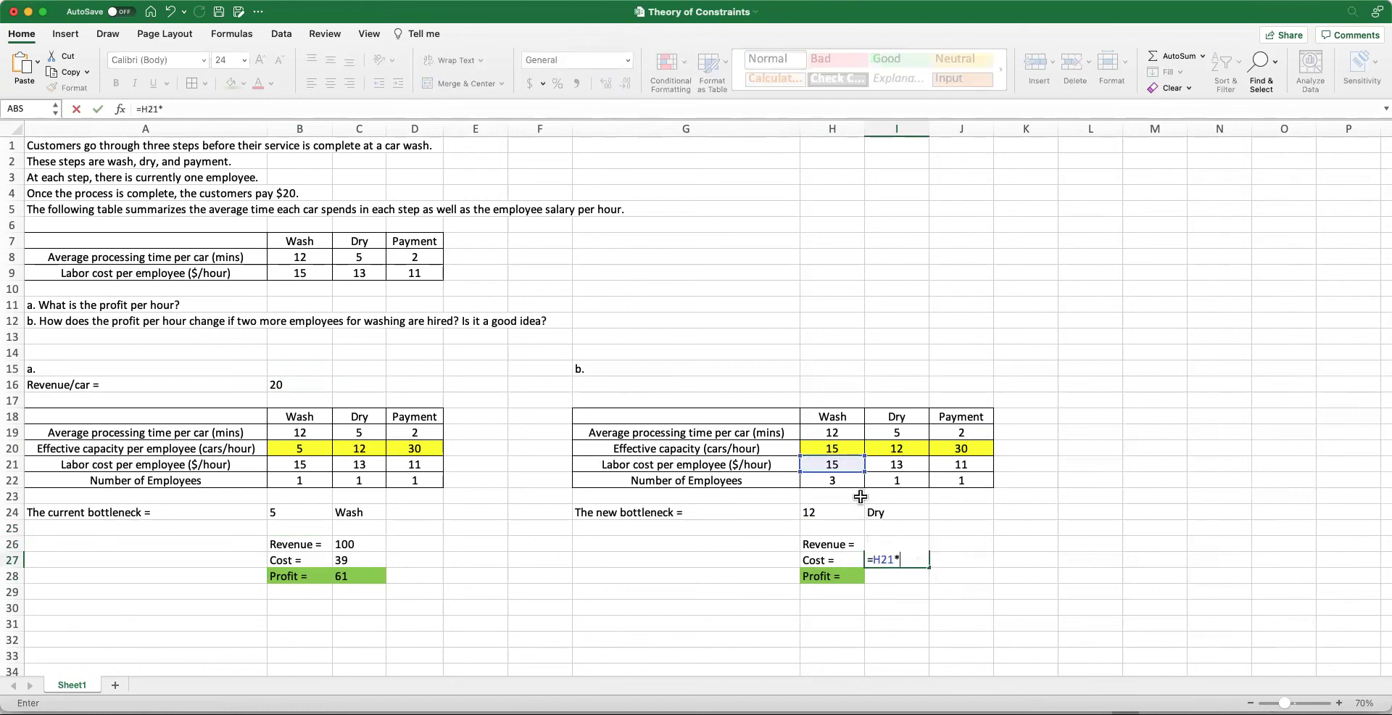
left_click(831, 481)
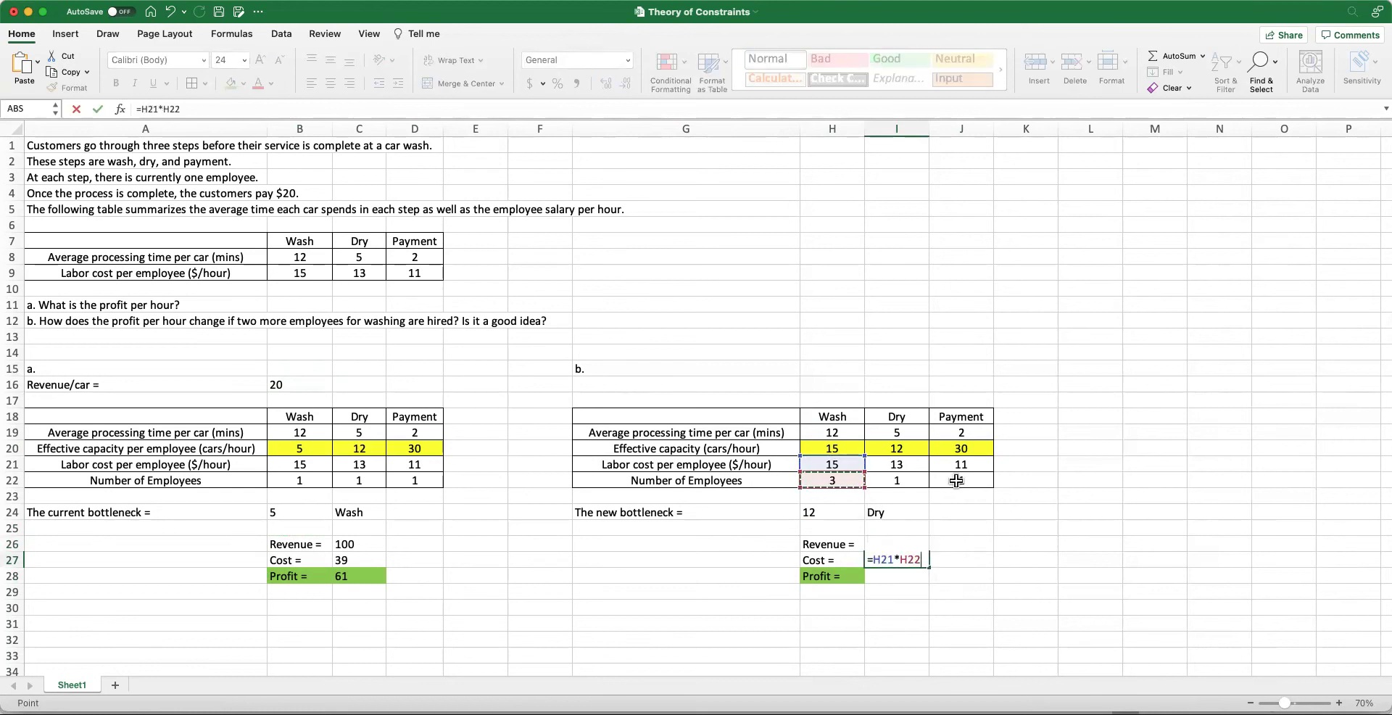
type("+")
left_click(899, 465)
type("*")
left_click(892, 485)
type("+")
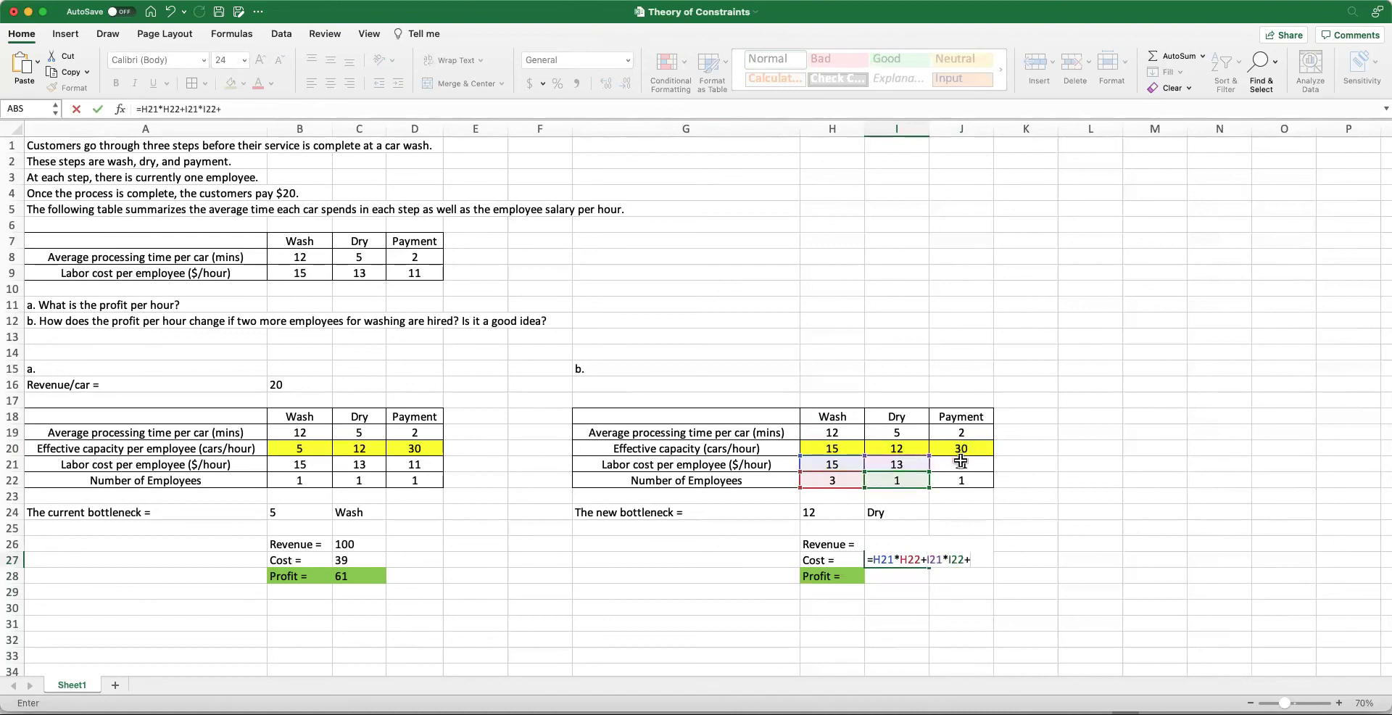
left_click(960, 464)
type("*")
left_click(982, 481)
key("Return")
Enter profit as =I26-I27 in I28, giving 171
type("=")
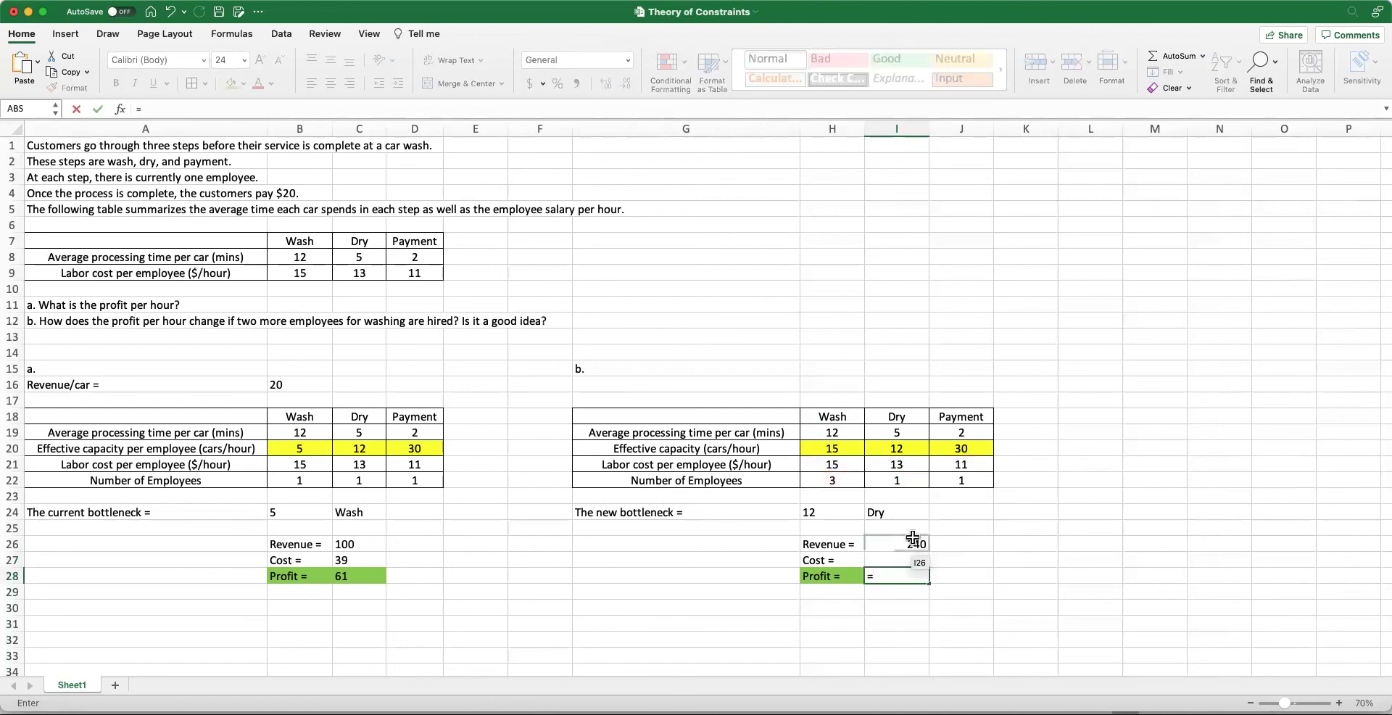
left_click(893, 542)
type("-")
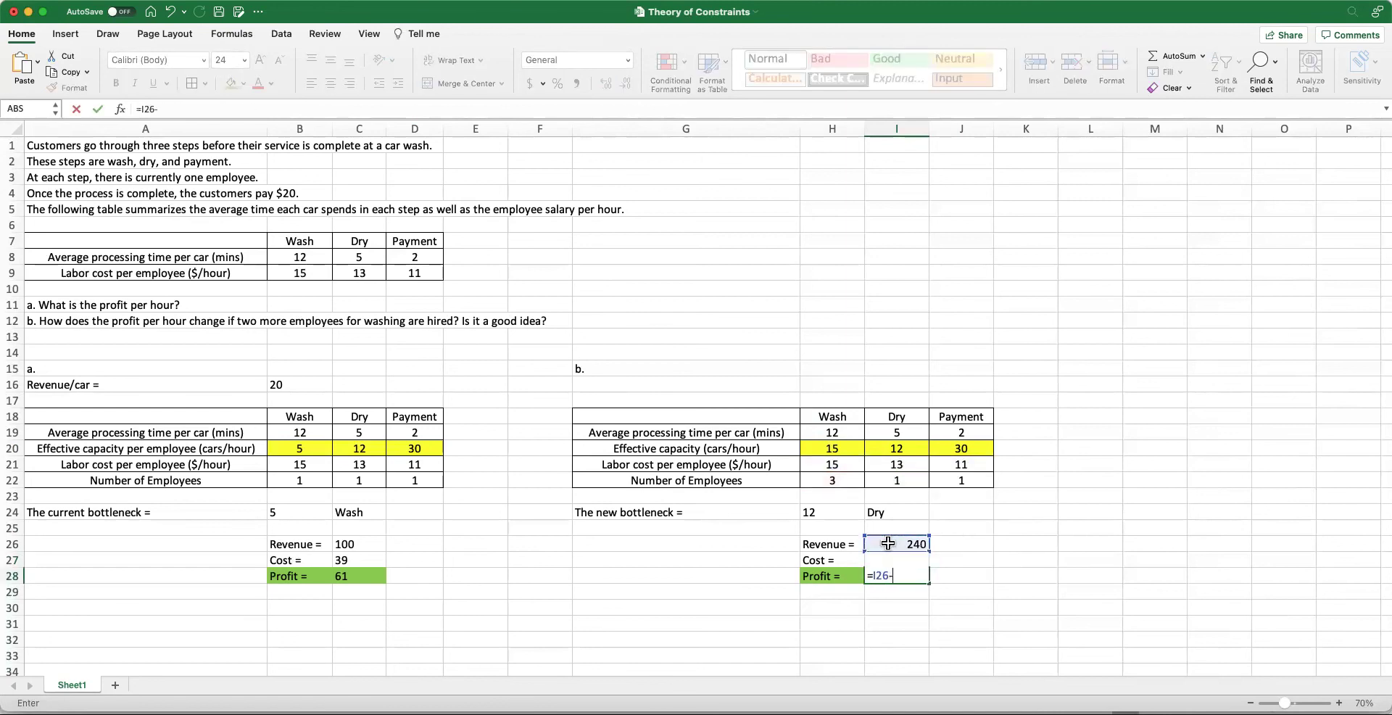
key("Up")
key("Return")
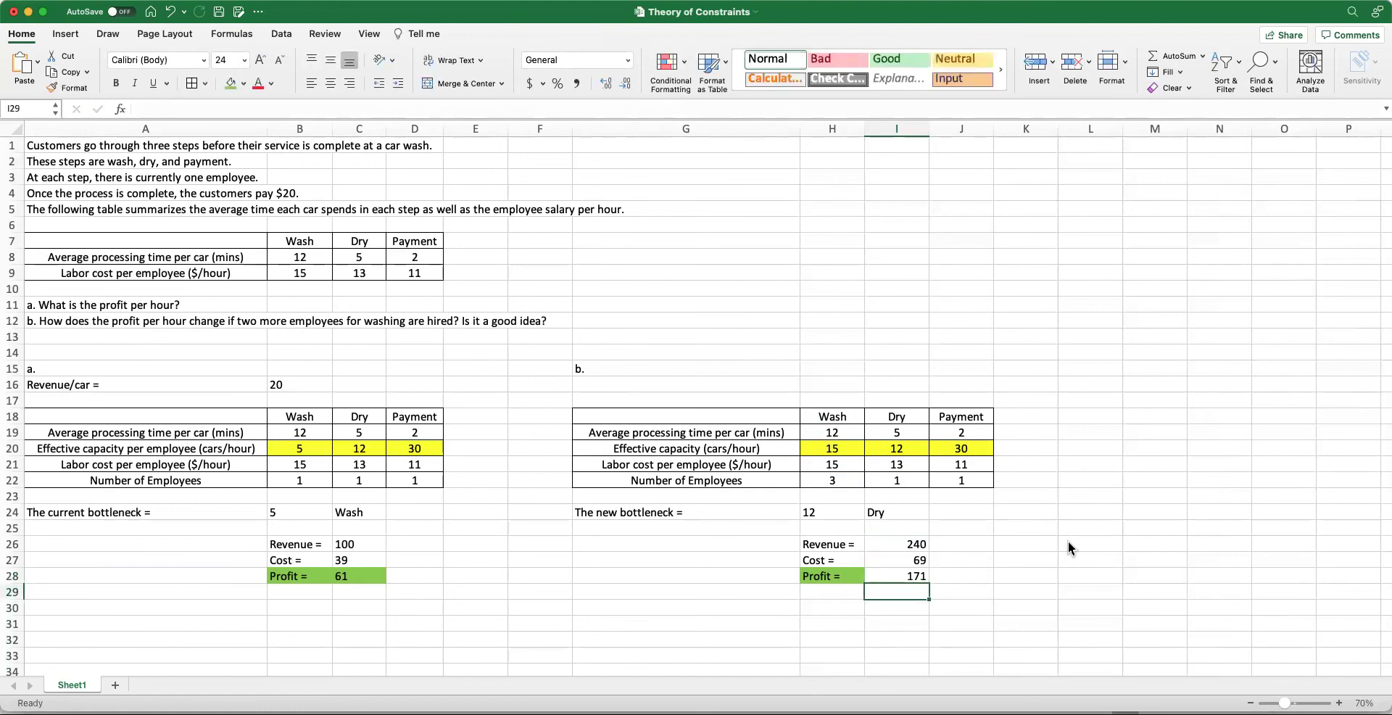
Shade the 171 profit green and add in G30 'Profit increased from $61 to $171. Therefore, this is a good idea!'
left_click(878, 576)
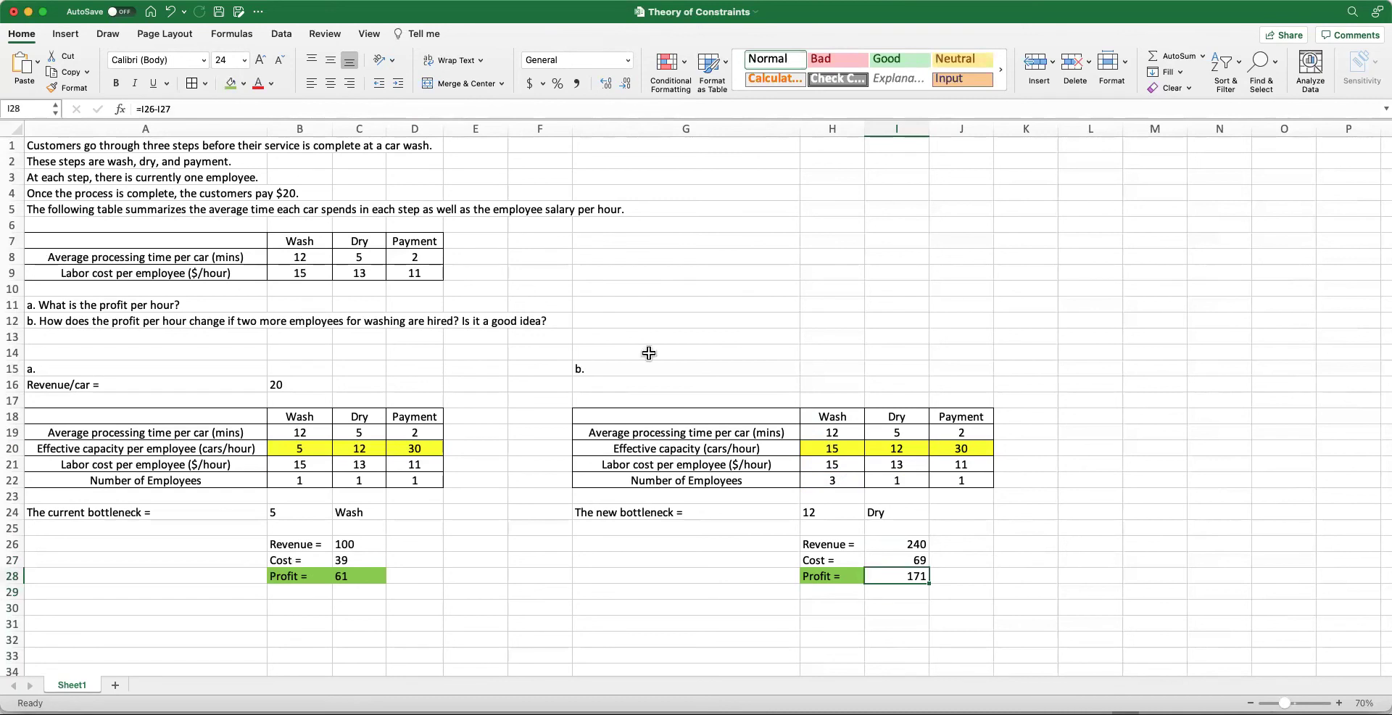
left_click(230, 83)
left_click(606, 609)
type("Profit")
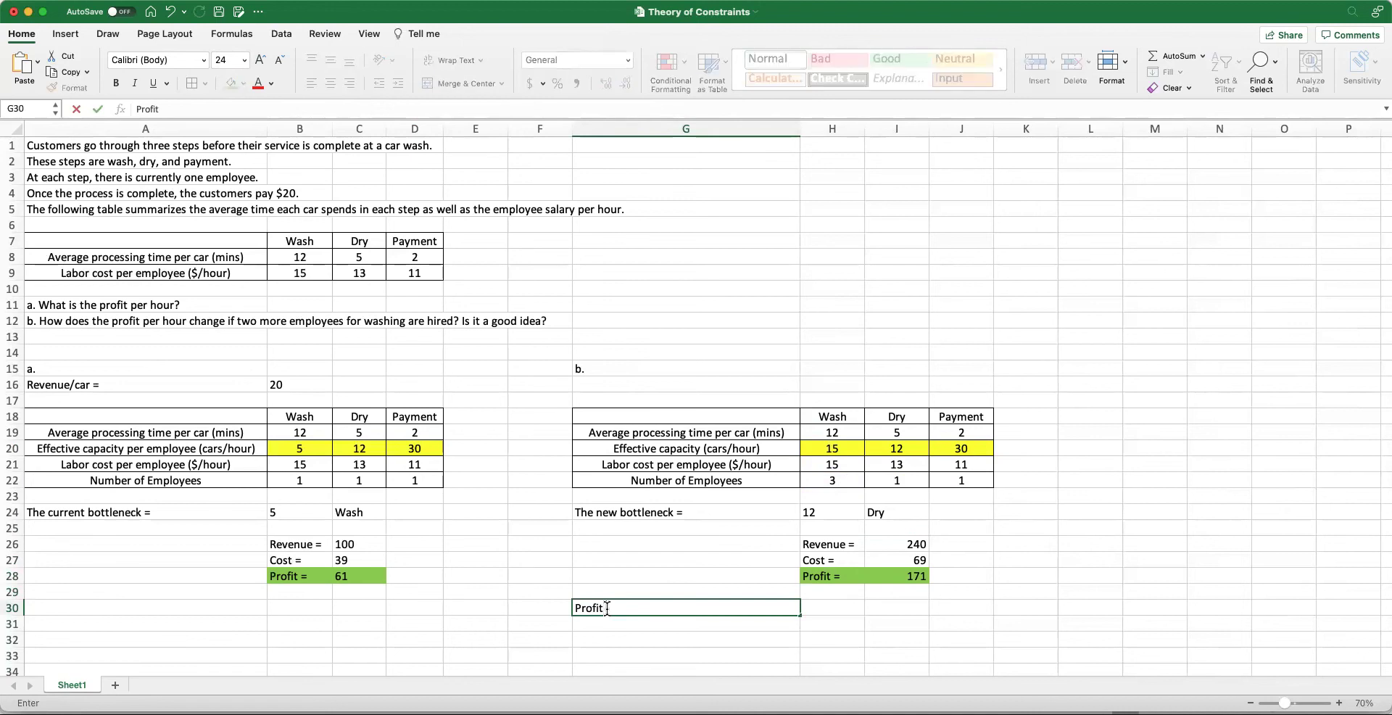
type(" increased from")
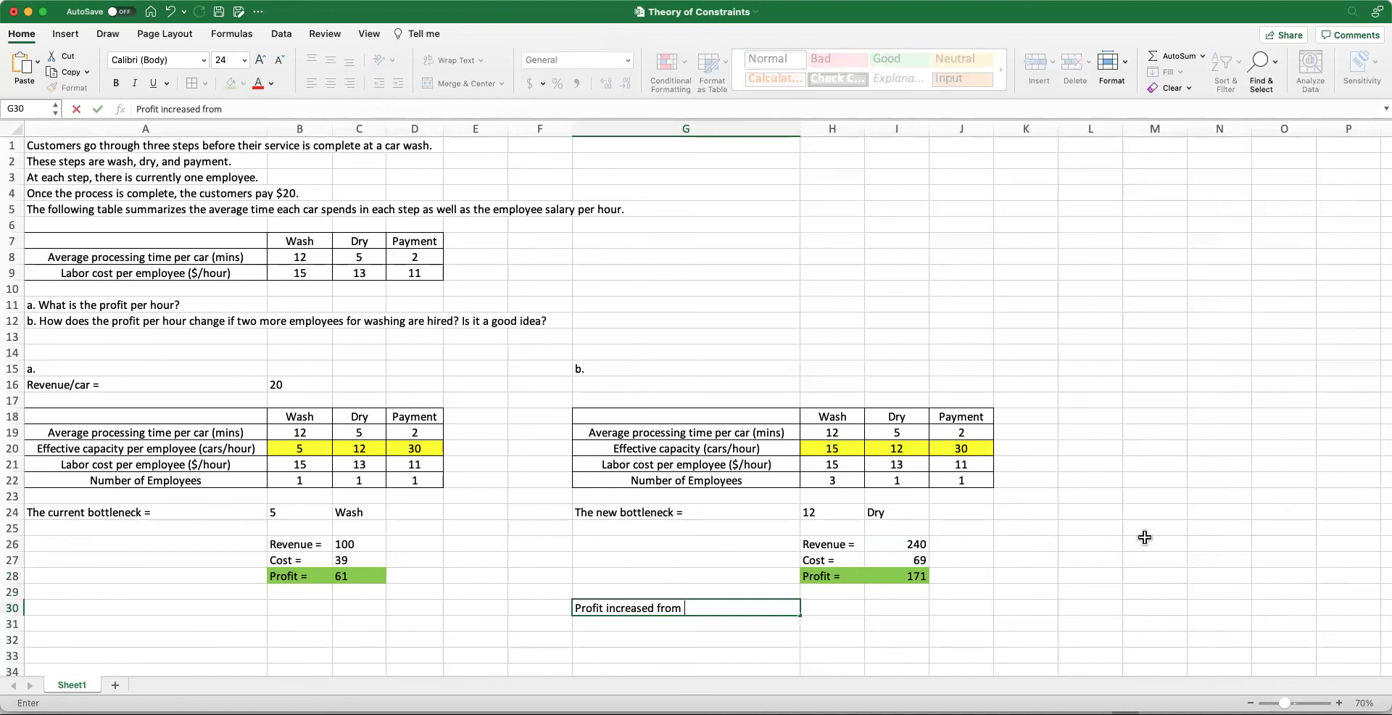
type(" $61 to $171. Therefore, this is a good idea!")
key("Return")
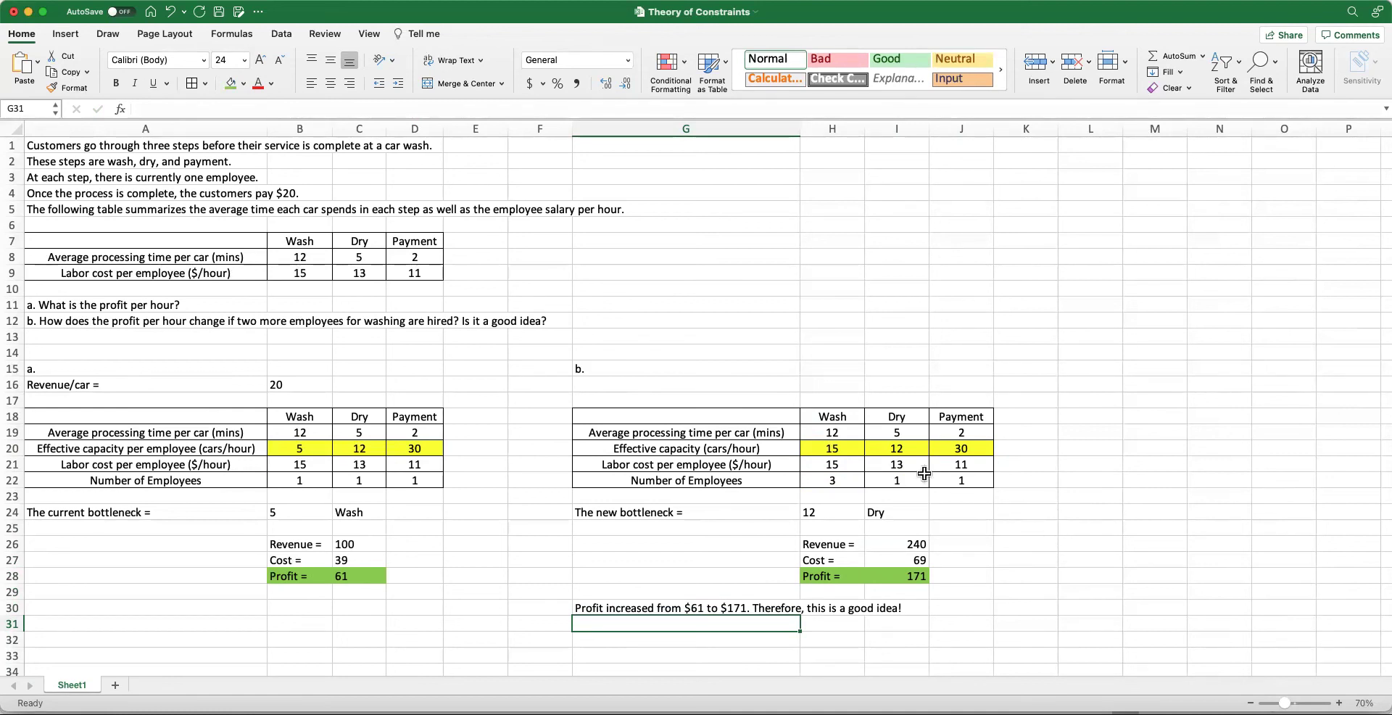
left_click(855, 448)
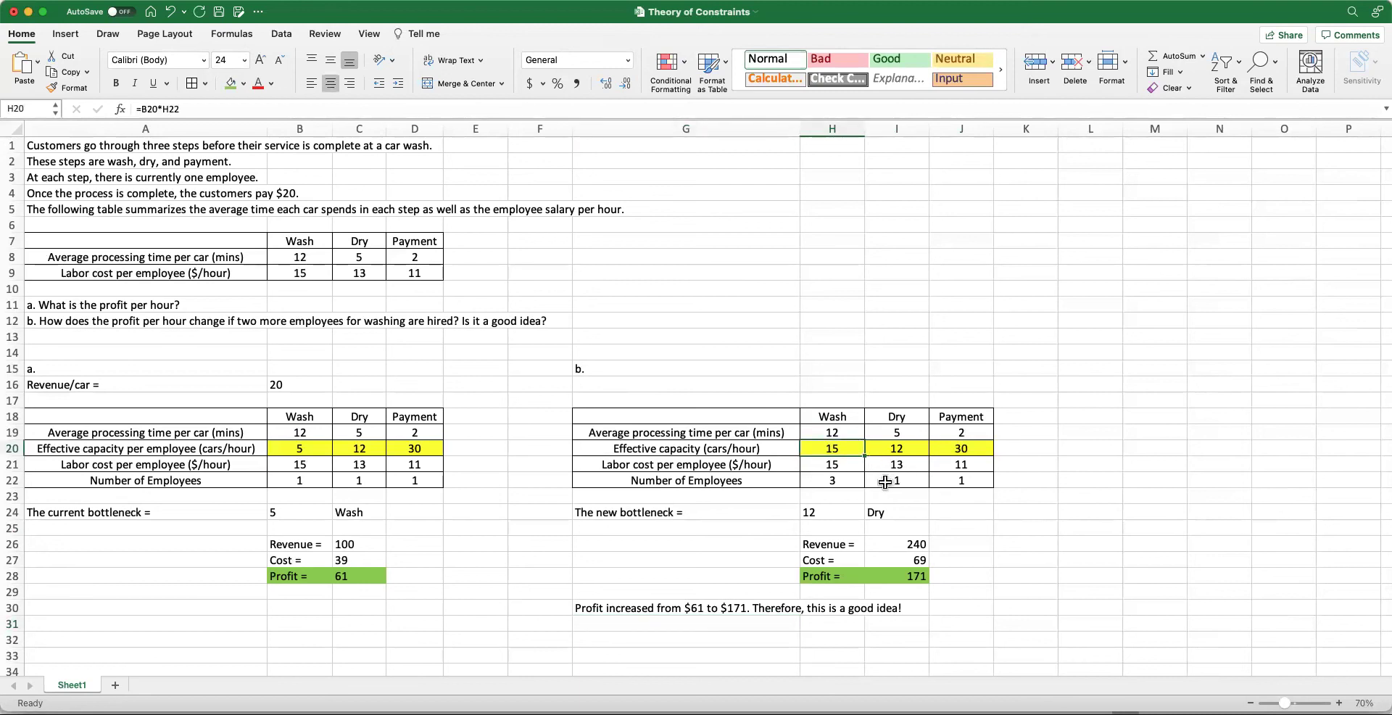
left_click(851, 509)
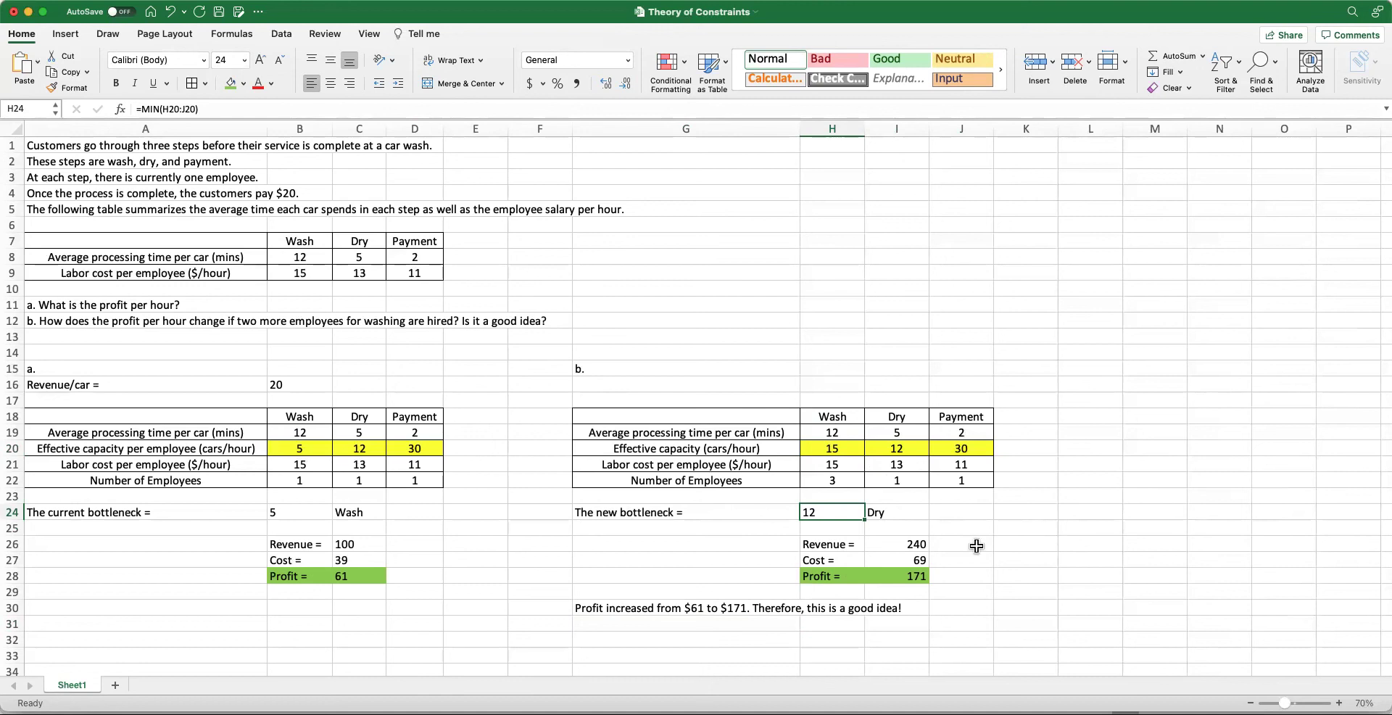
left_click(901, 573)
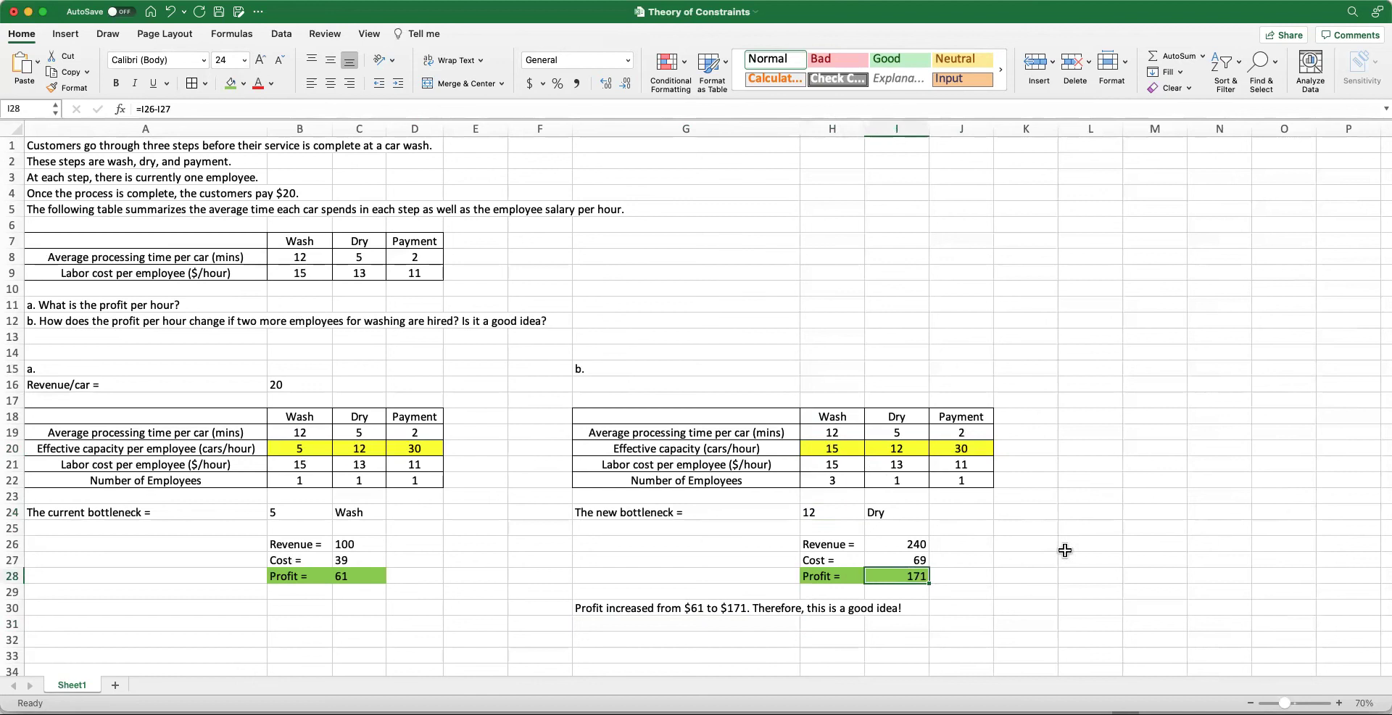